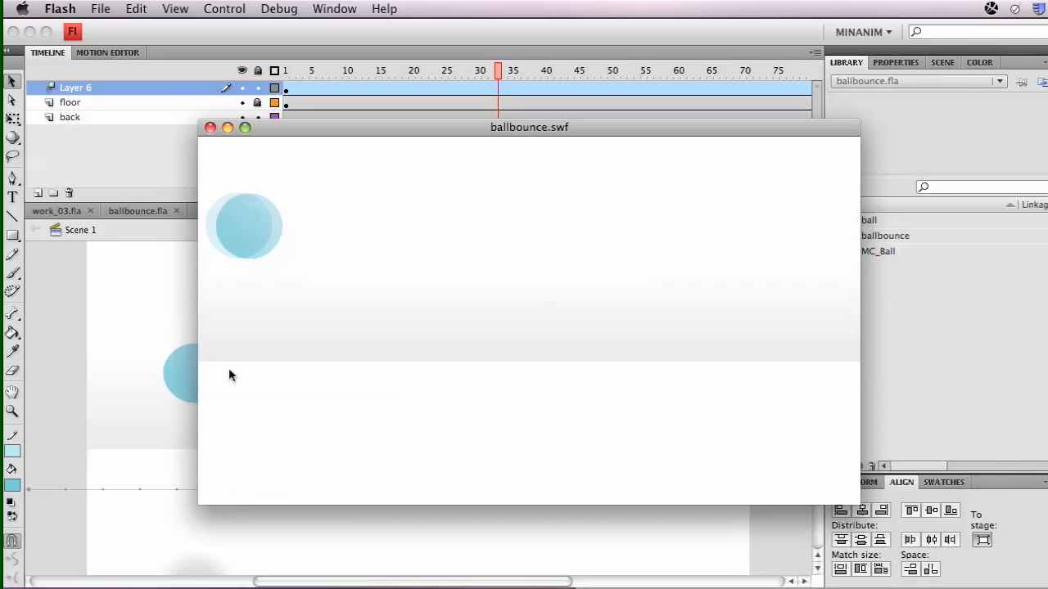
Close the ballbounce.swf preview and try moving the ball on the stage of work_03.fla.
left_click(209, 127)
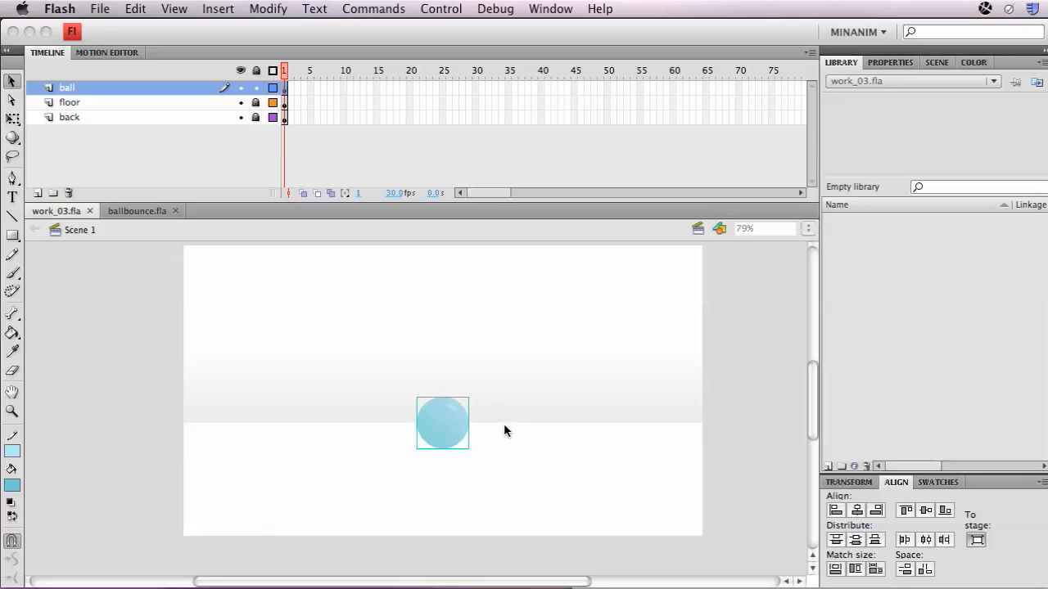
left_click(461, 429)
left_click_drag(446, 447, 422, 441)
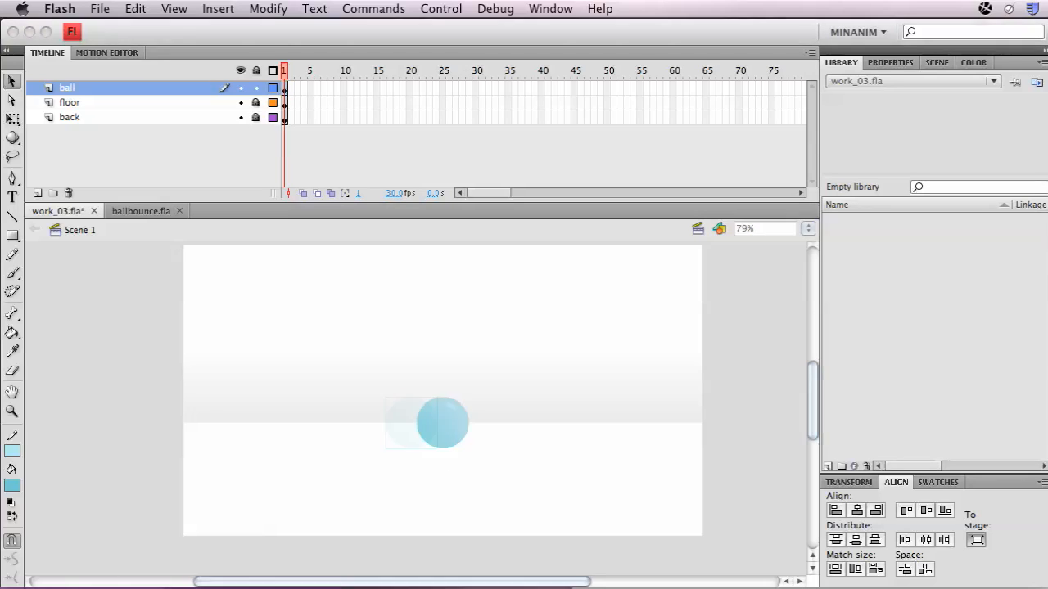
Convert the ball on the stage into a graphic symbol named ballBounce with its registration point at the bottom centre.
left_click(438, 434)
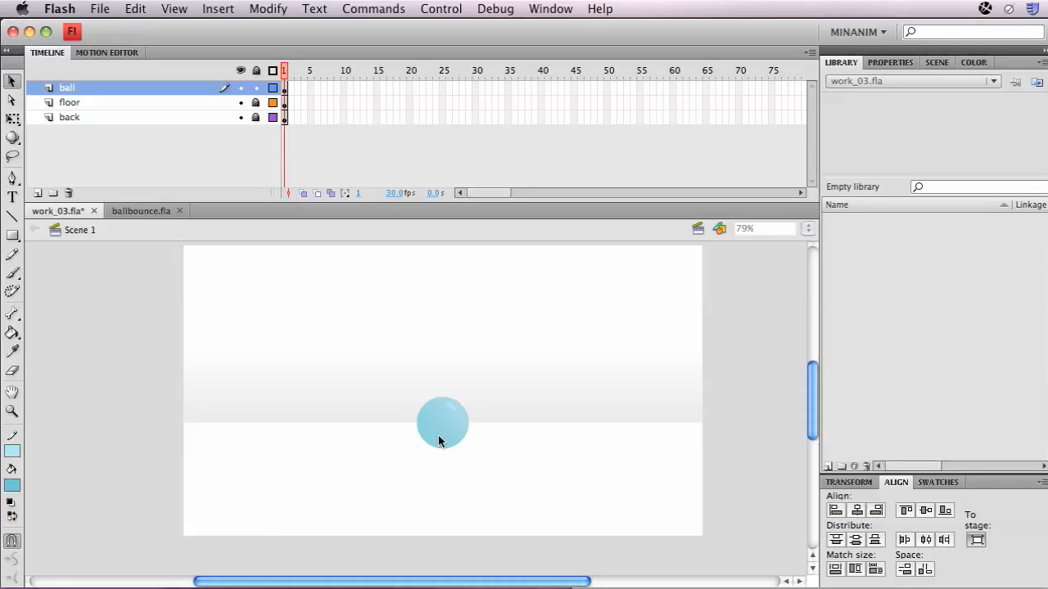
left_click(450, 435)
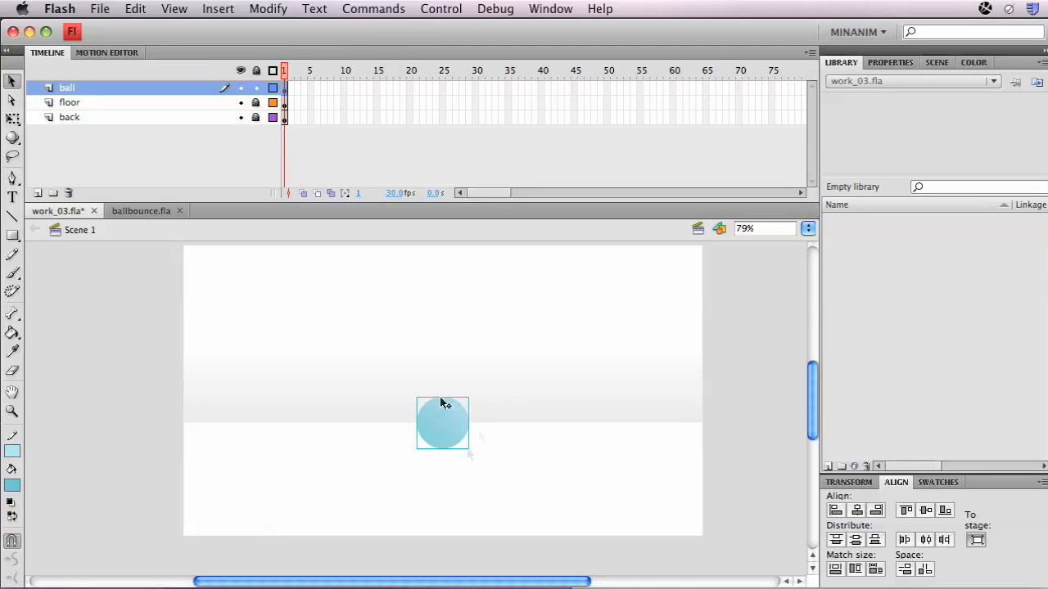
key("F8")
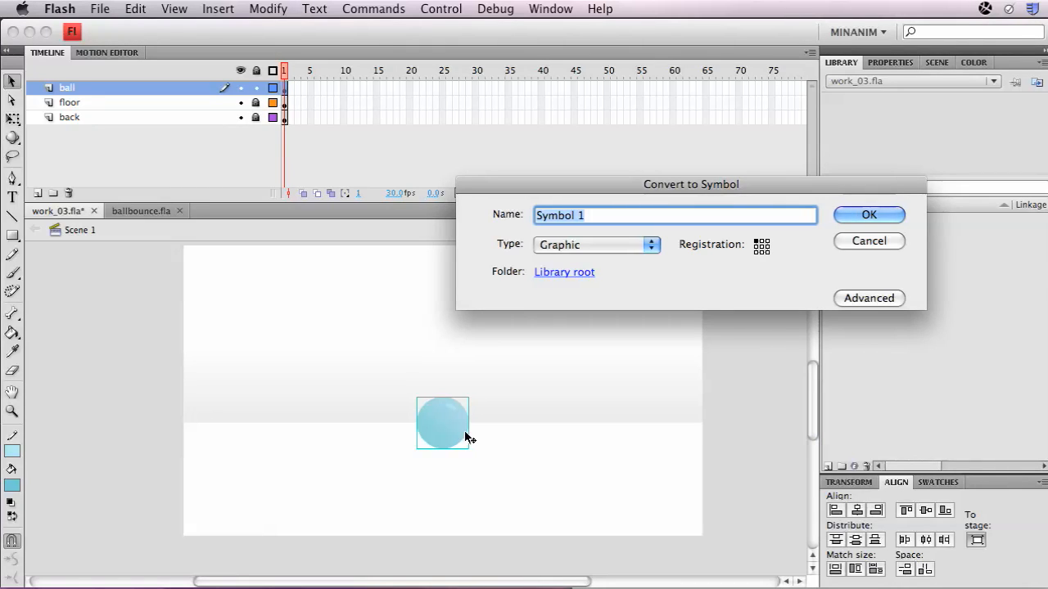
type("ballBounce")
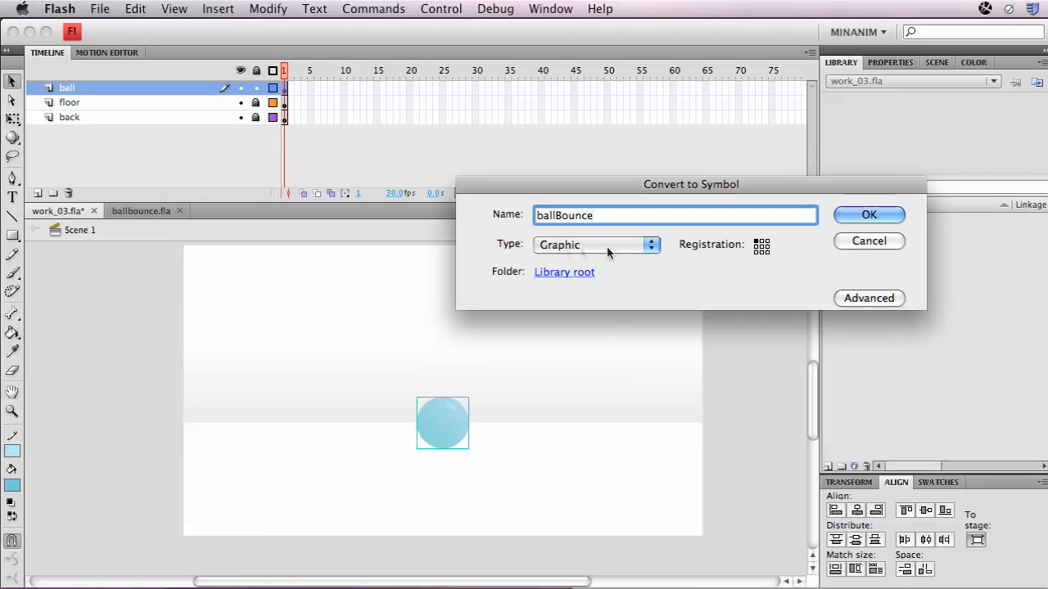
left_click(761, 251)
left_click(869, 215)
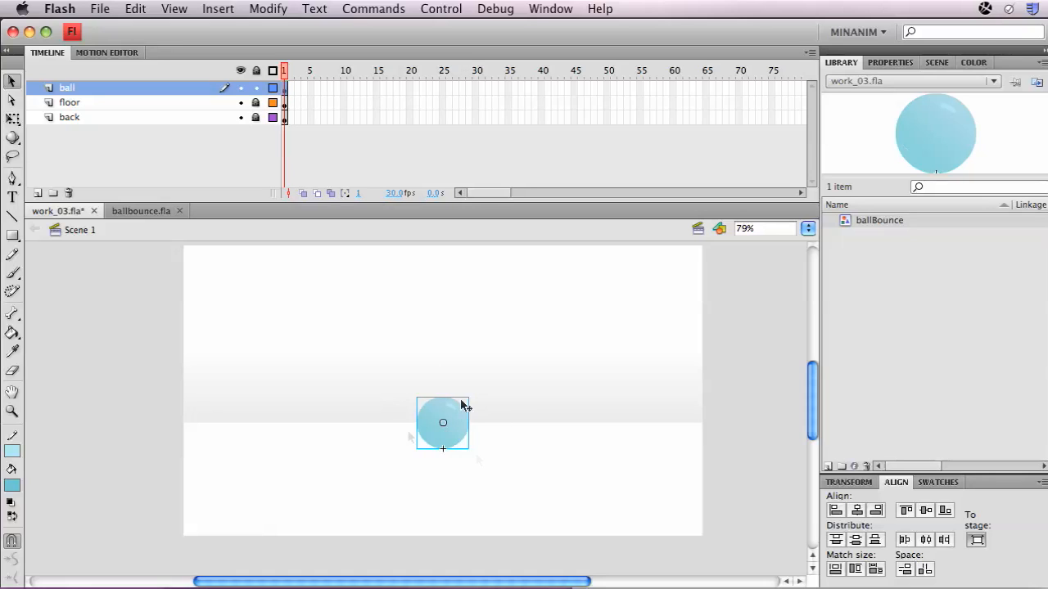
Open the ballBounce symbol for editing in place and rename its Layer 1 to ball.
double_click(451, 442)
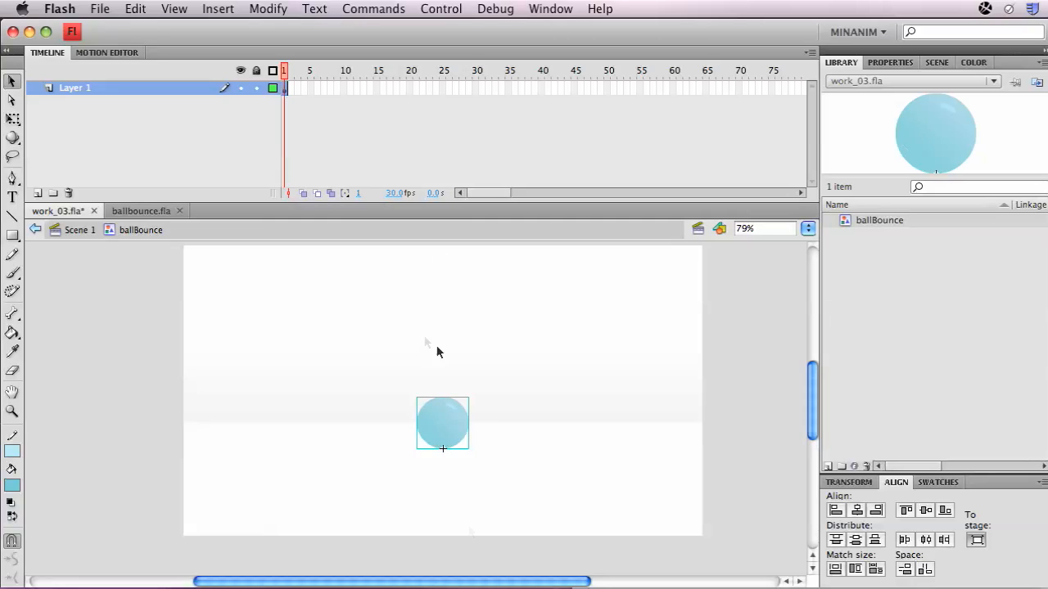
left_click(503, 420)
left_click(454, 424)
double_click(77, 88)
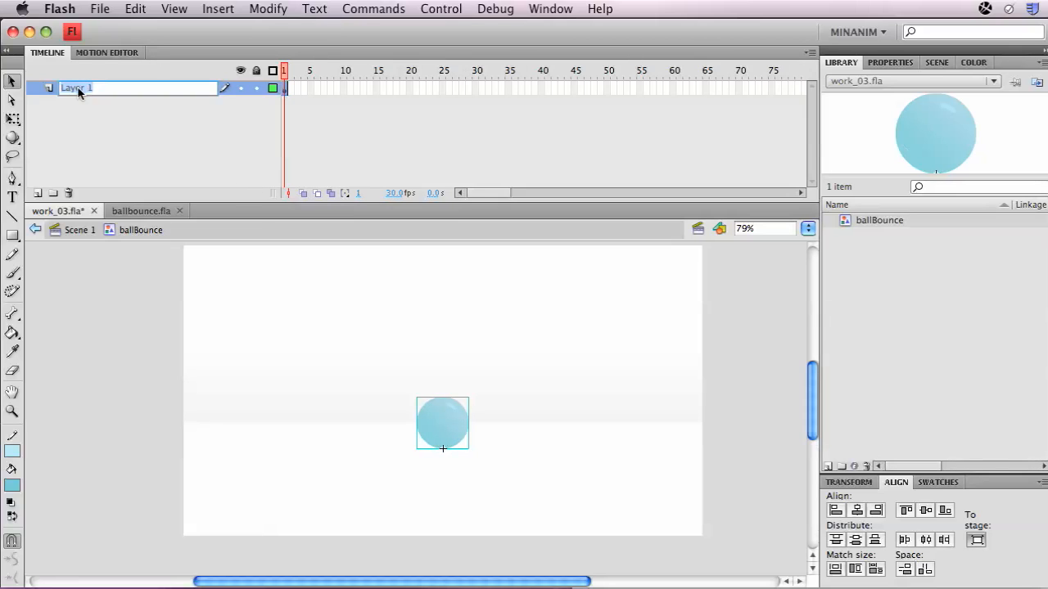
type("ball")
key("Return")
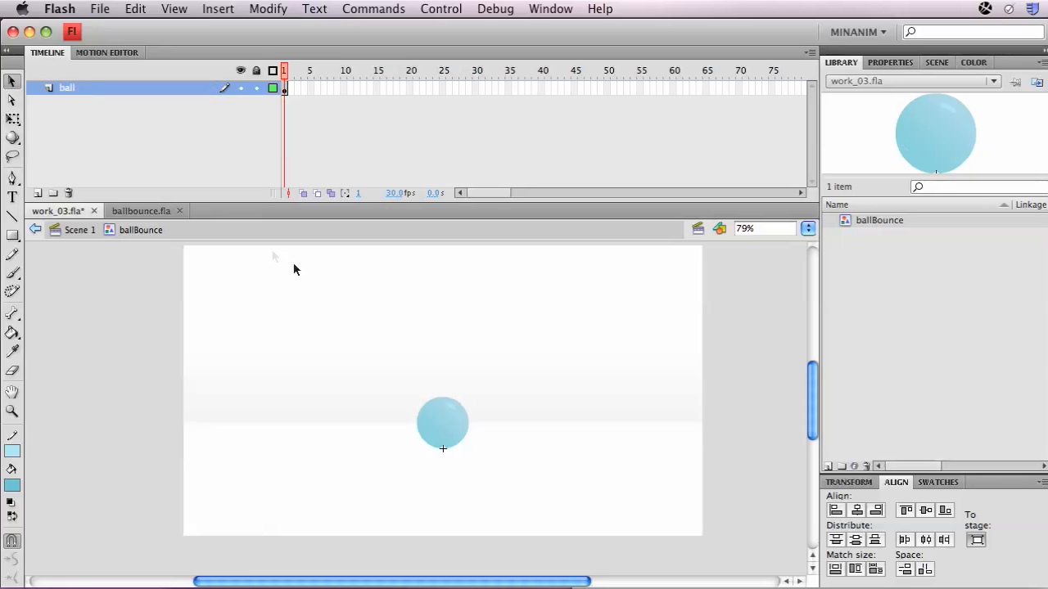
Convert the ball artwork inside ballBounce into a movie clip symbol named ball with a centred registration point.
left_click(449, 420)
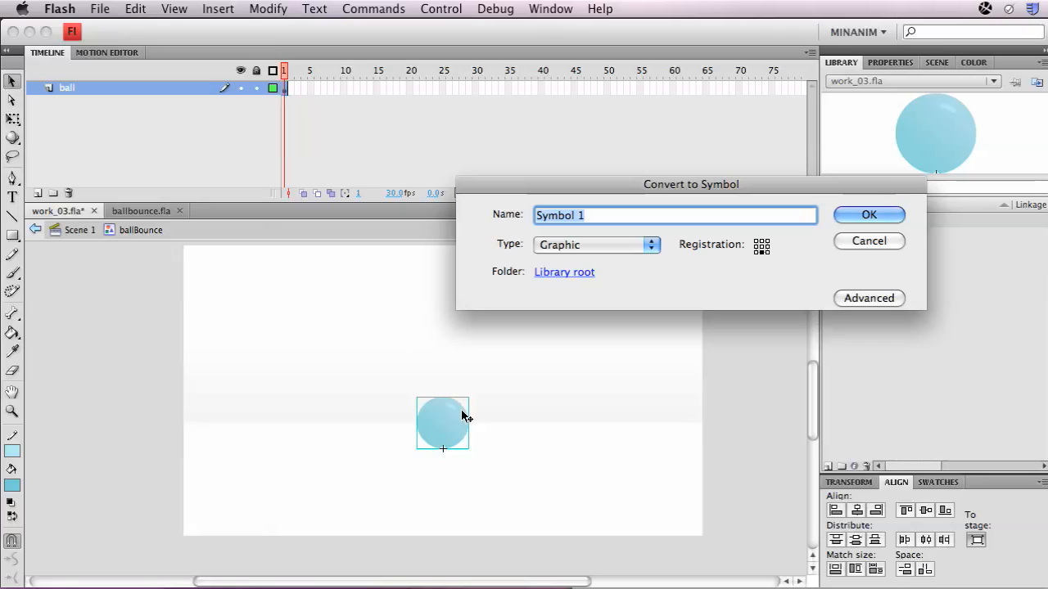
type("ball")
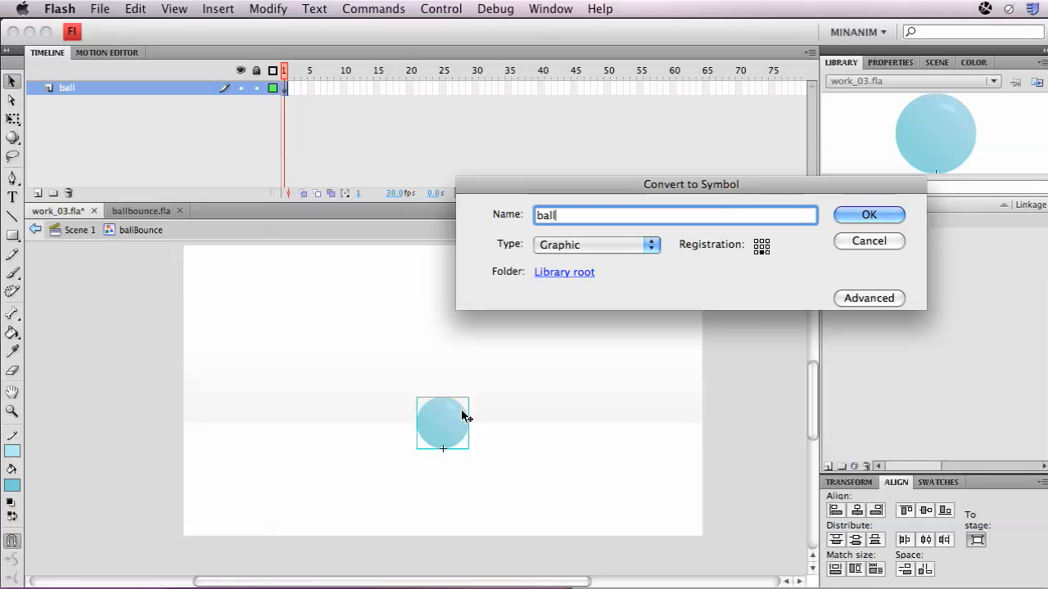
left_click(570, 246)
left_click(572, 216)
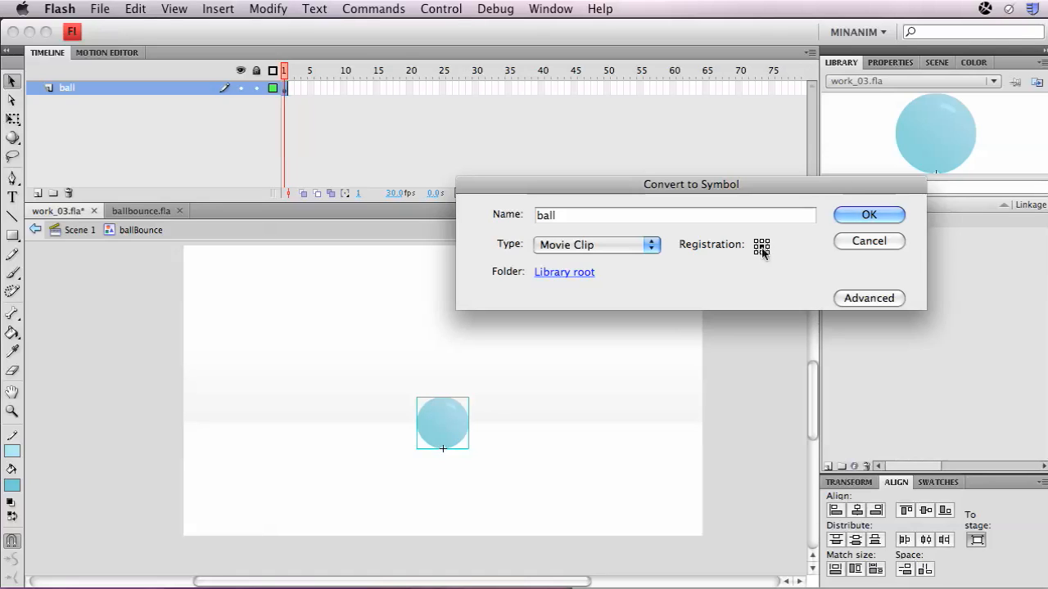
left_click(888, 217)
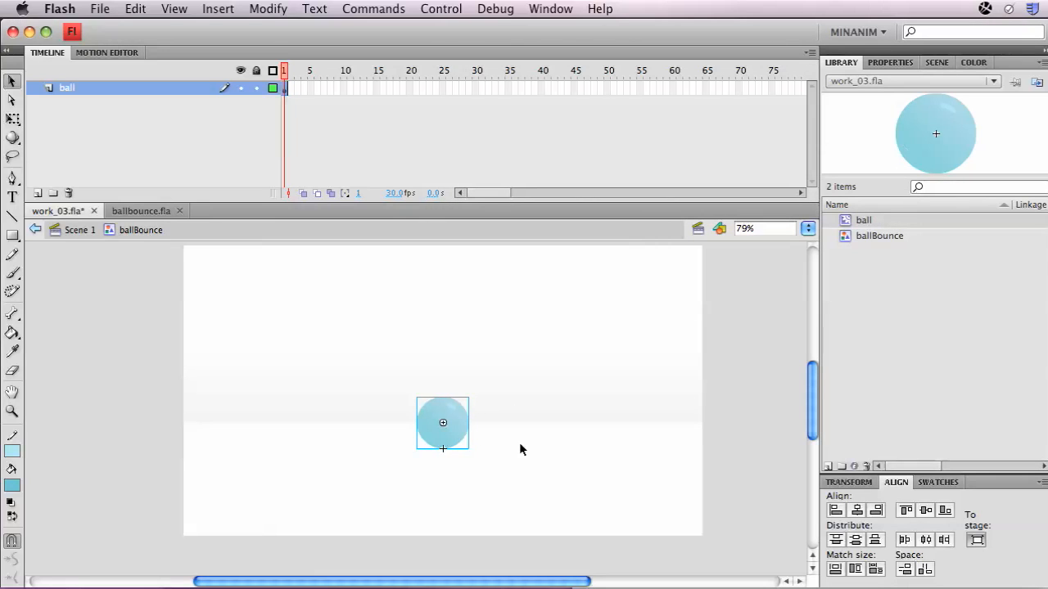
left_click(564, 481)
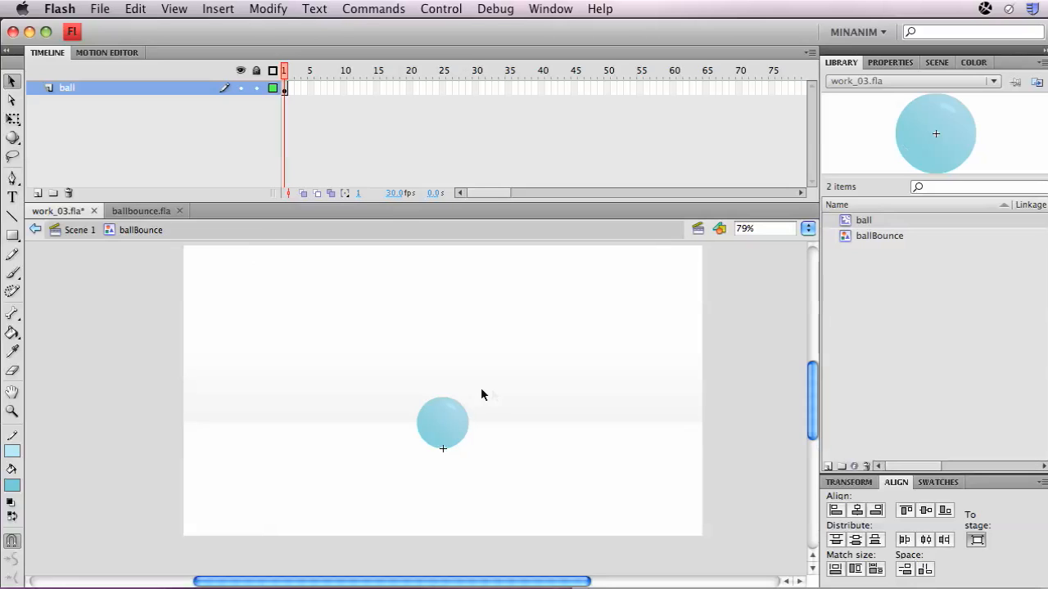
Examine the symbol nesting by going through Scene 1, ballBounce and ball, and return to editing ballBounce.
double_click(458, 430)
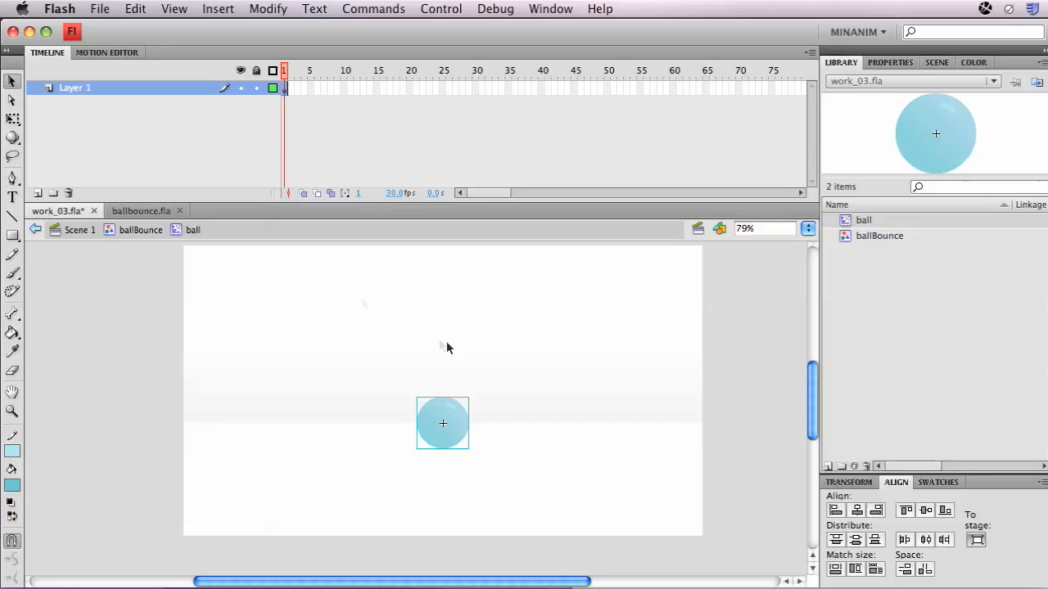
left_click(164, 231)
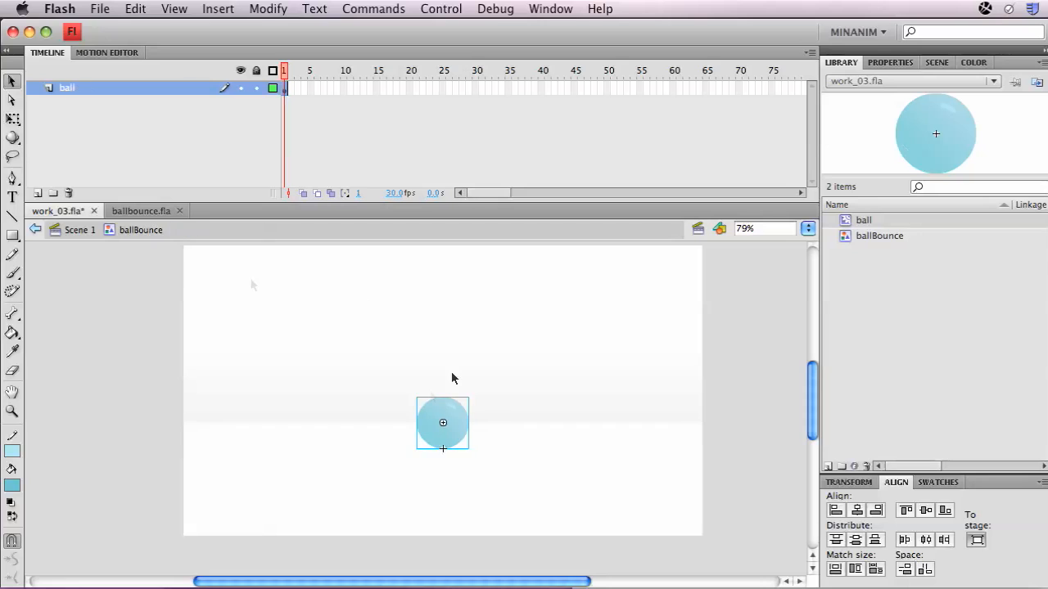
left_click(86, 230)
double_click(449, 437)
double_click(460, 435)
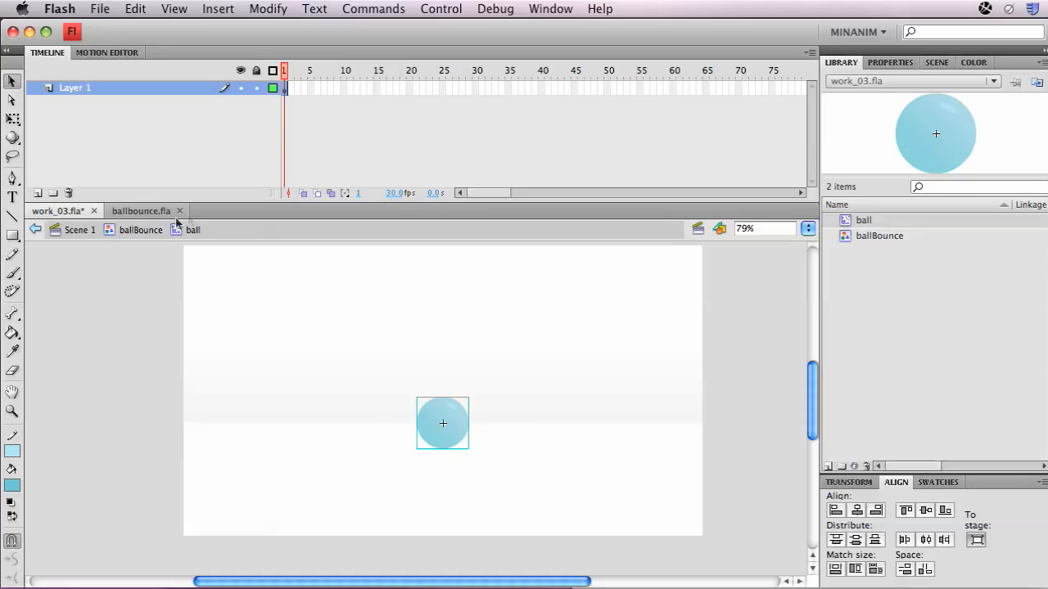
double_click(254, 304)
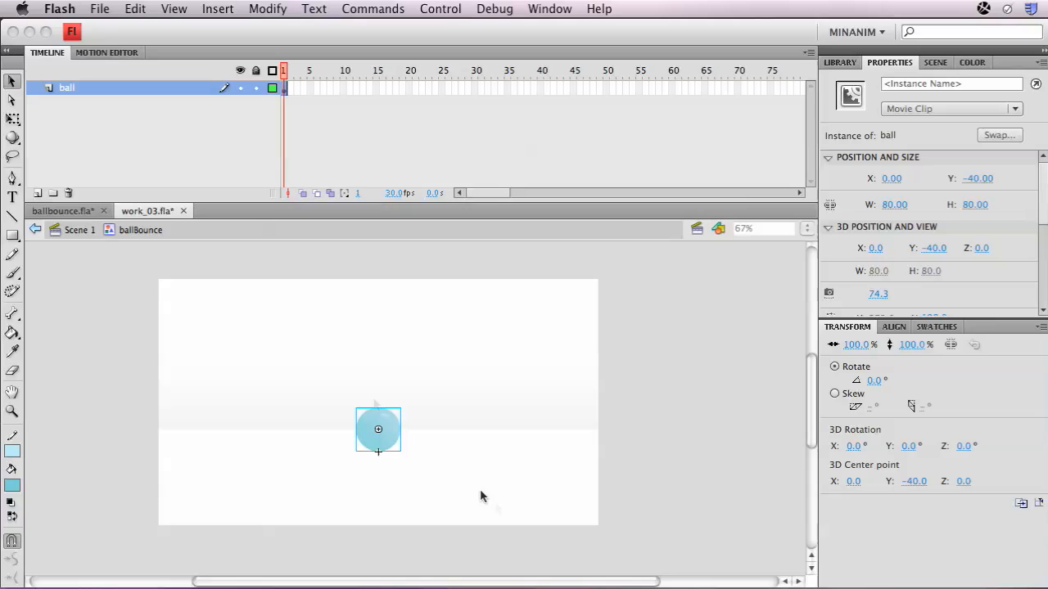
Extend the ball layer with a keyframe at frame 20 and create a motion tween across the span.
left_click(13, 82)
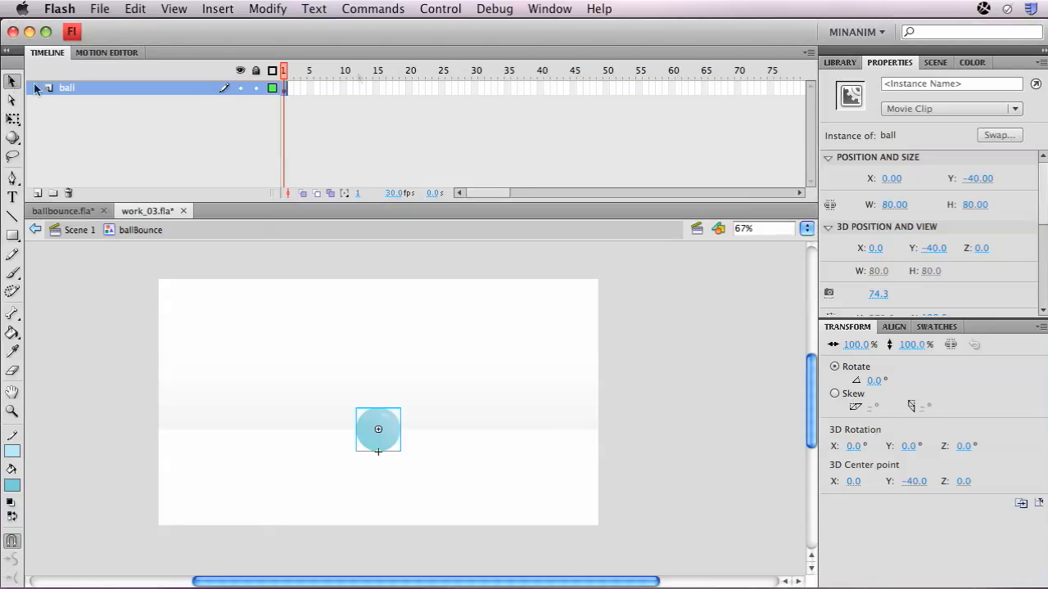
left_click(409, 87)
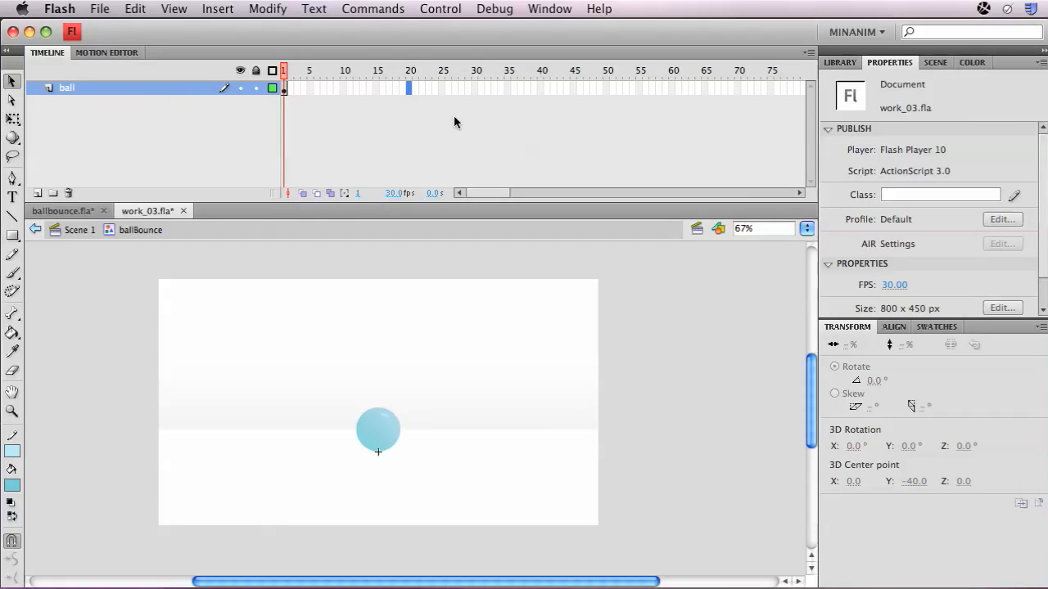
key("F6")
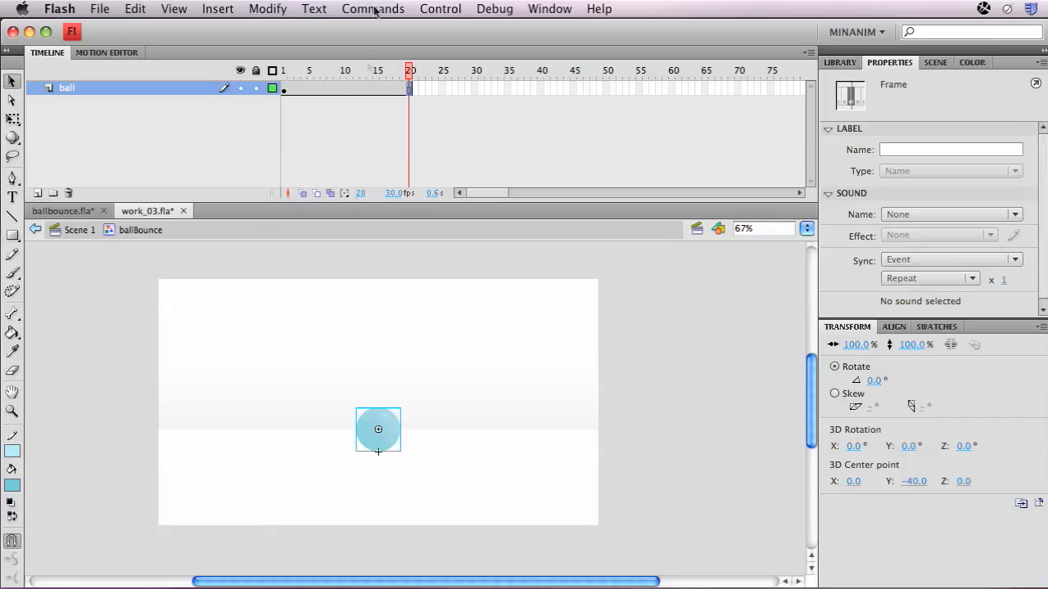
right_click(345, 88)
left_click(358, 93)
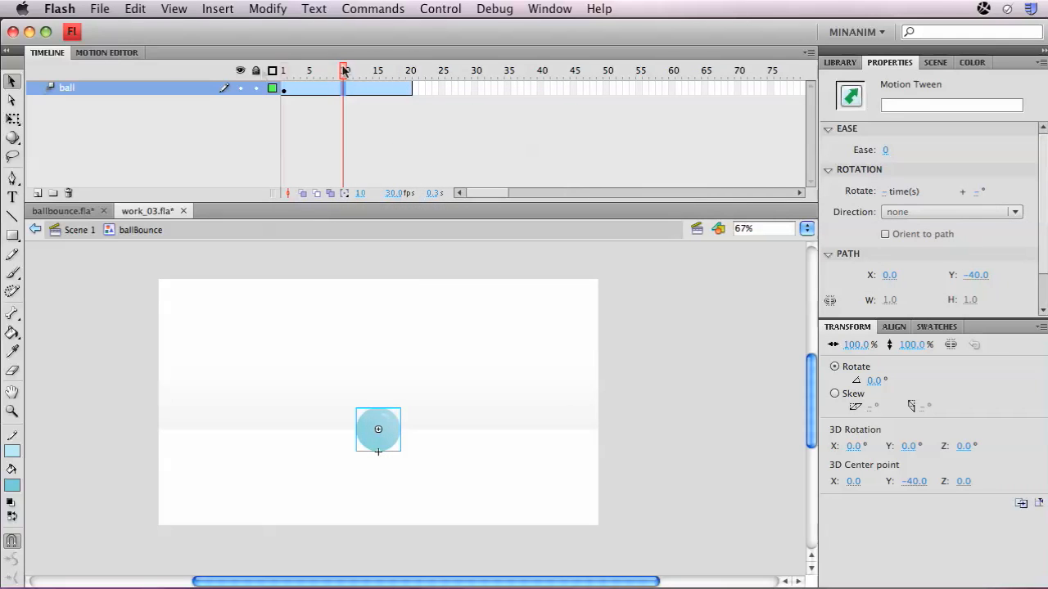
At frame 1, raise the ball above the floor and set its Y position to -200.
left_click_drag(345, 70, 246, 72)
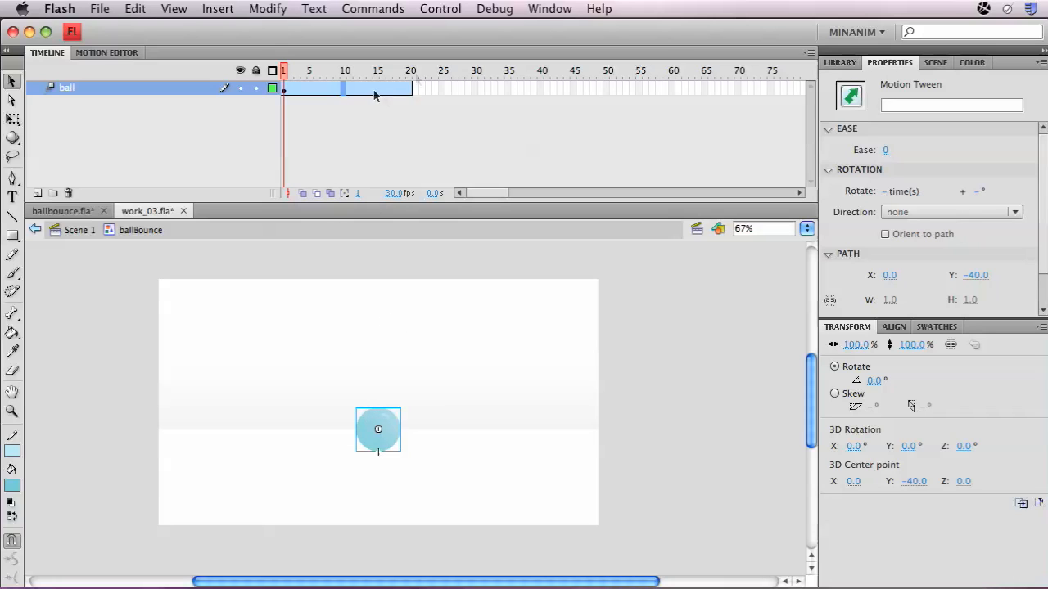
left_click(431, 452)
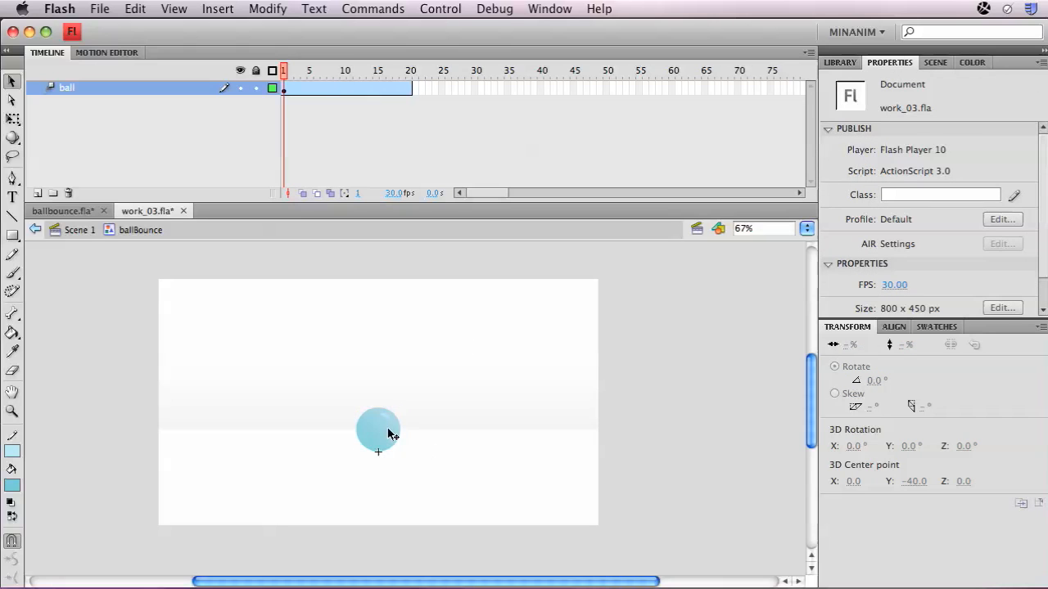
left_click_drag(383, 424, 395, 352)
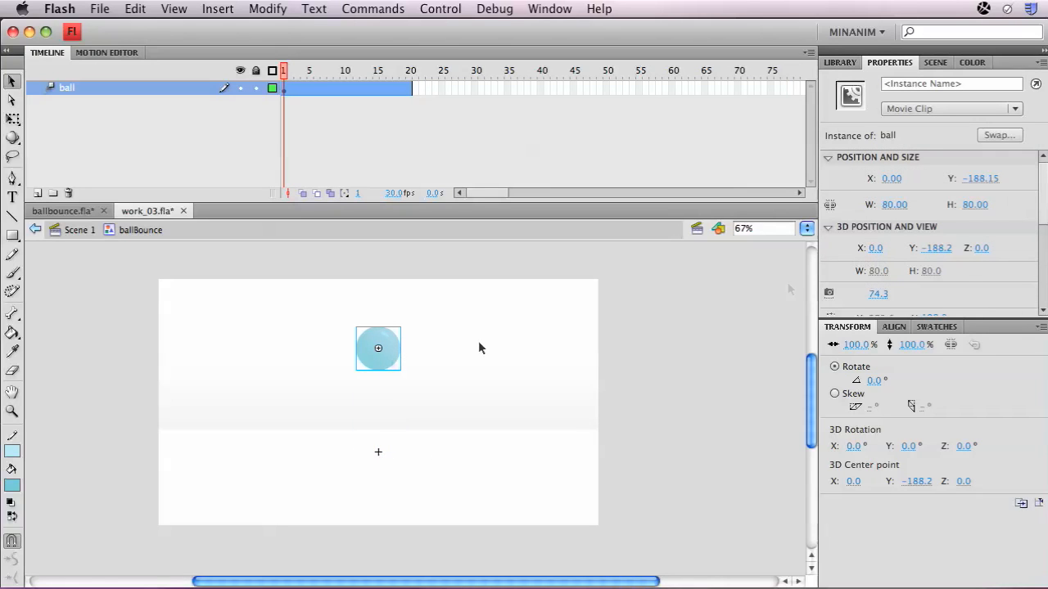
left_click(971, 177)
left_click(971, 178)
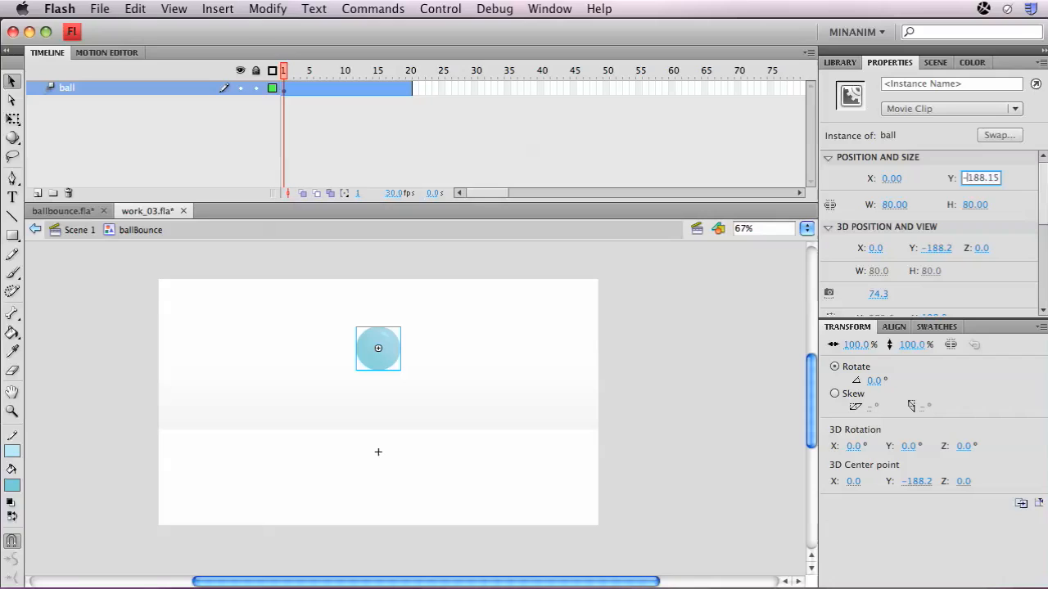
left_click_drag(964, 178, 1033, 182)
type("-200")
key("Return")
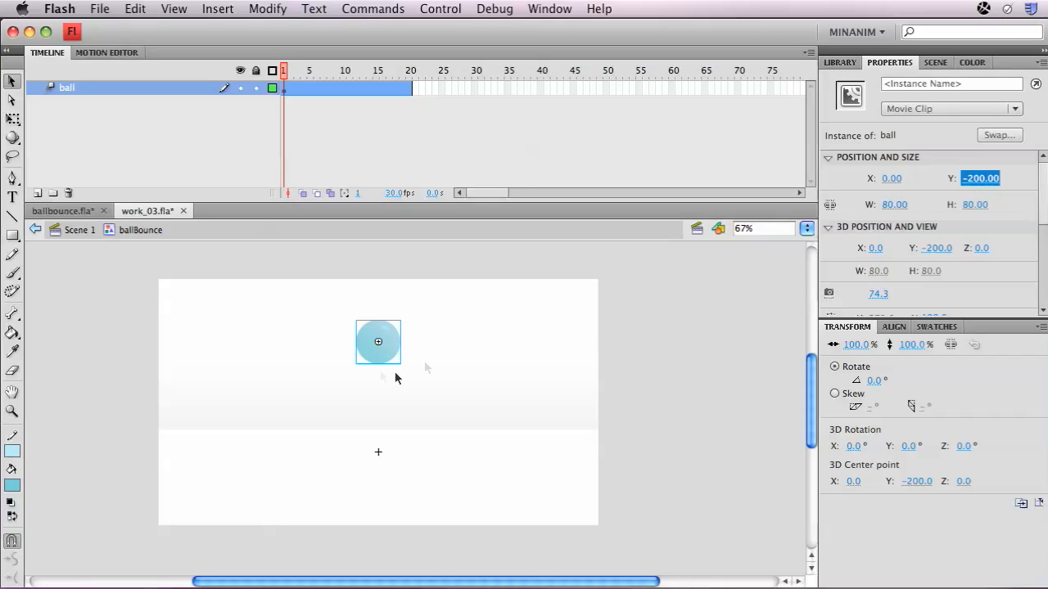
At frame 10, move the ball straight down to the floor and set its Y position to -40.
left_click_drag(284, 71, 344, 72)
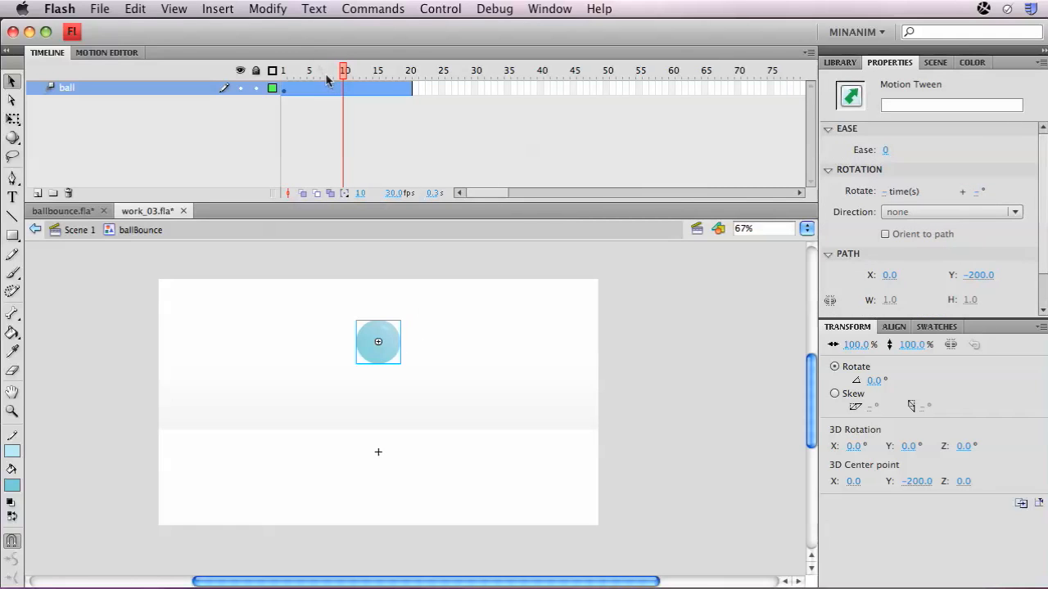
left_click_drag(393, 345, 401, 431)
key("z")
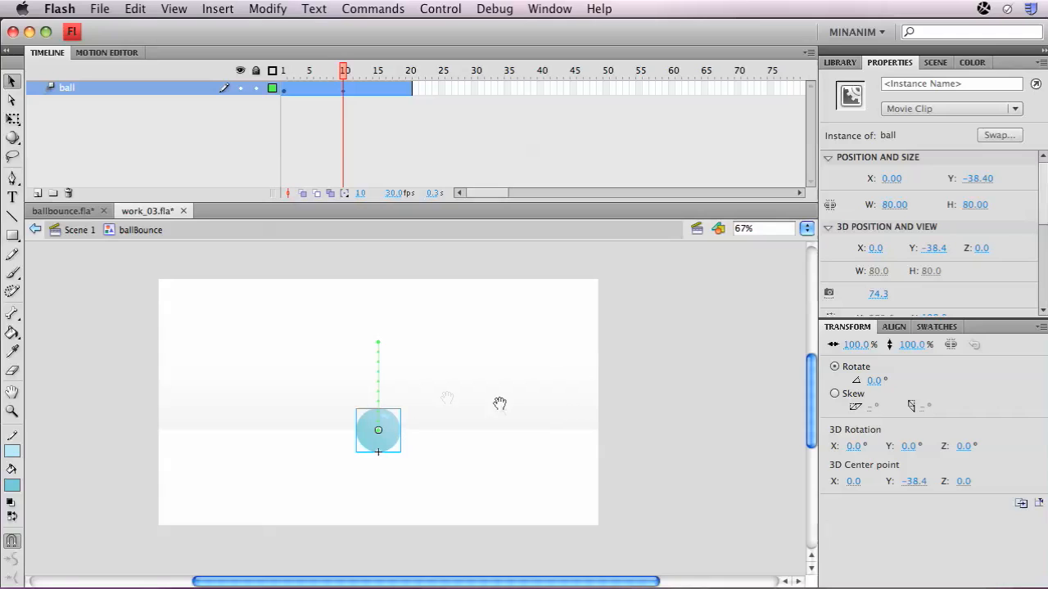
left_click_drag(281, 363, 474, 511)
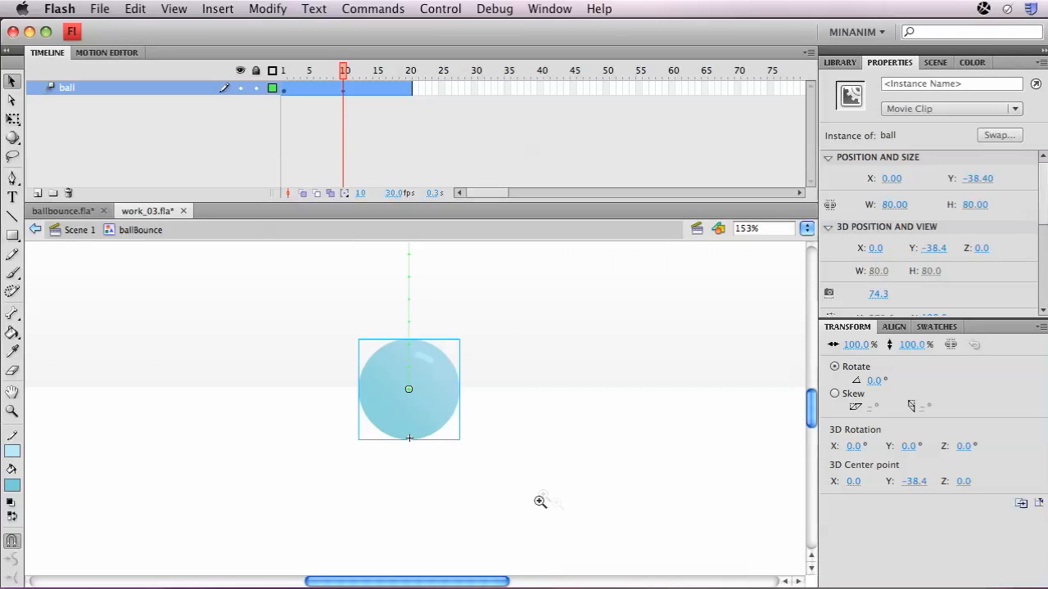
left_click(974, 178)
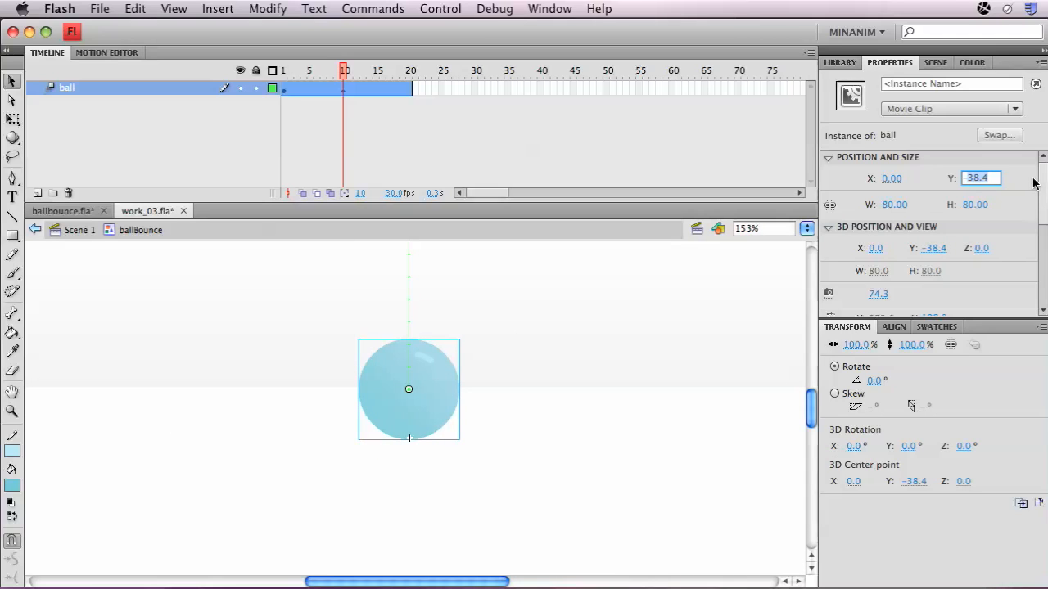
type("-40")
key("Return")
left_click(574, 347)
left_click(499, 366, "alt+super")
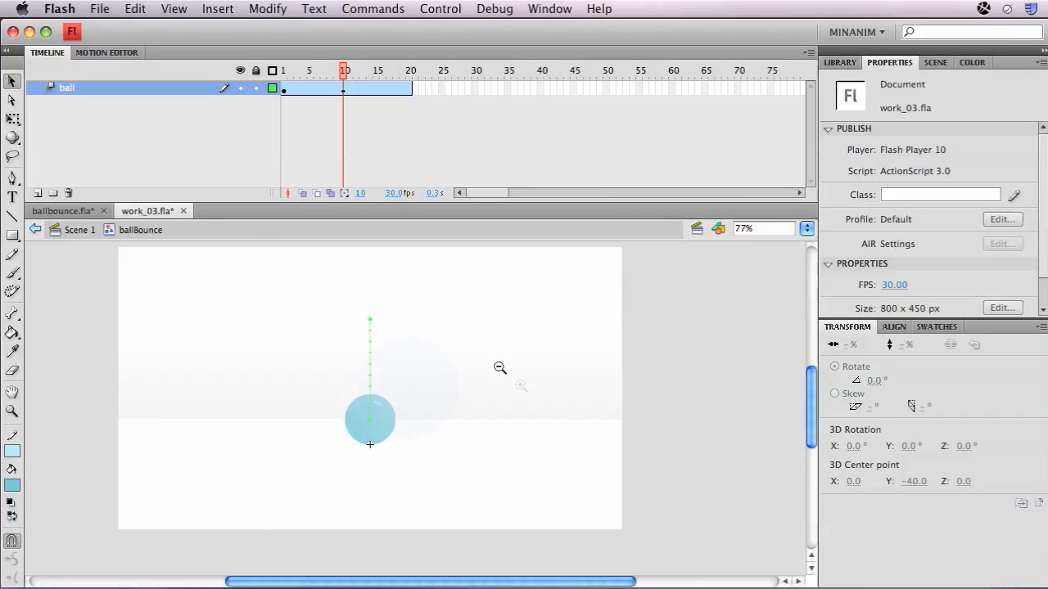
left_click_drag(487, 391, 474, 387)
Check the ball's starting height at frame 1, and at frame 20 set its Y position to -200.
left_click_drag(348, 78, 409, 78)
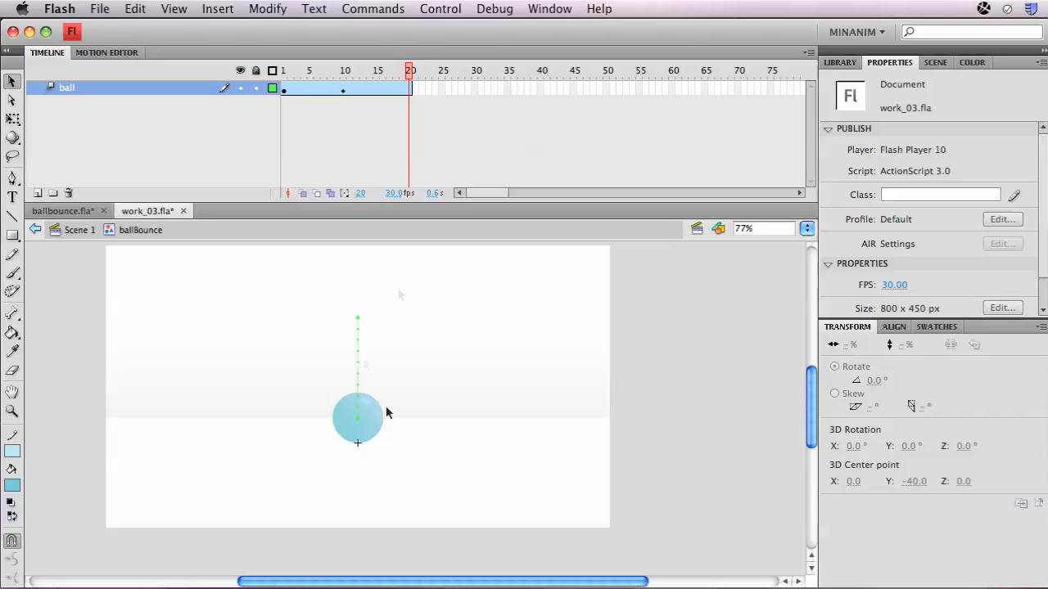
left_click(285, 72)
left_click(368, 325)
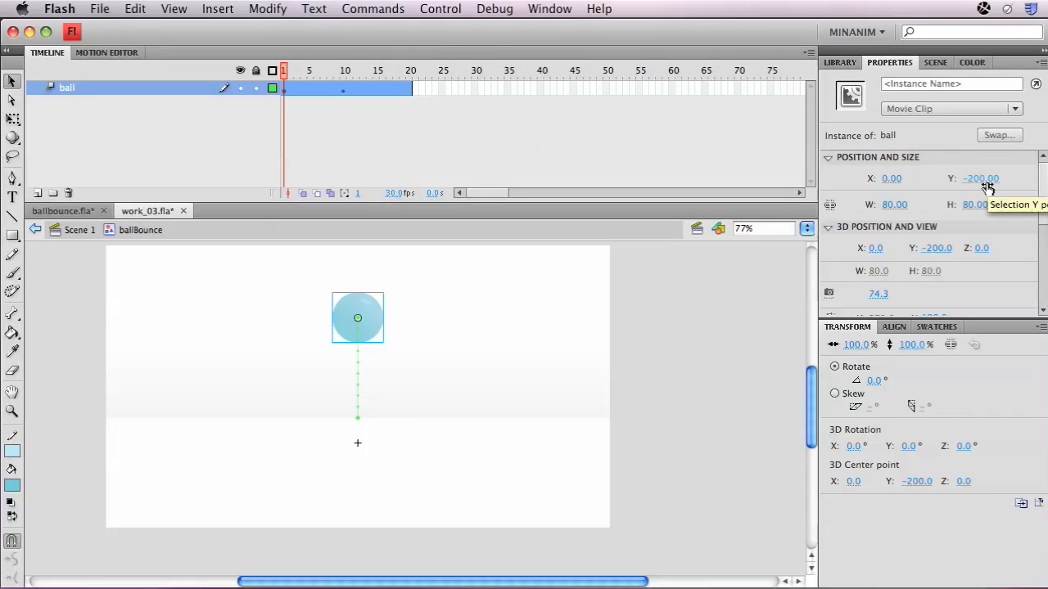
left_click_drag(289, 80, 409, 74)
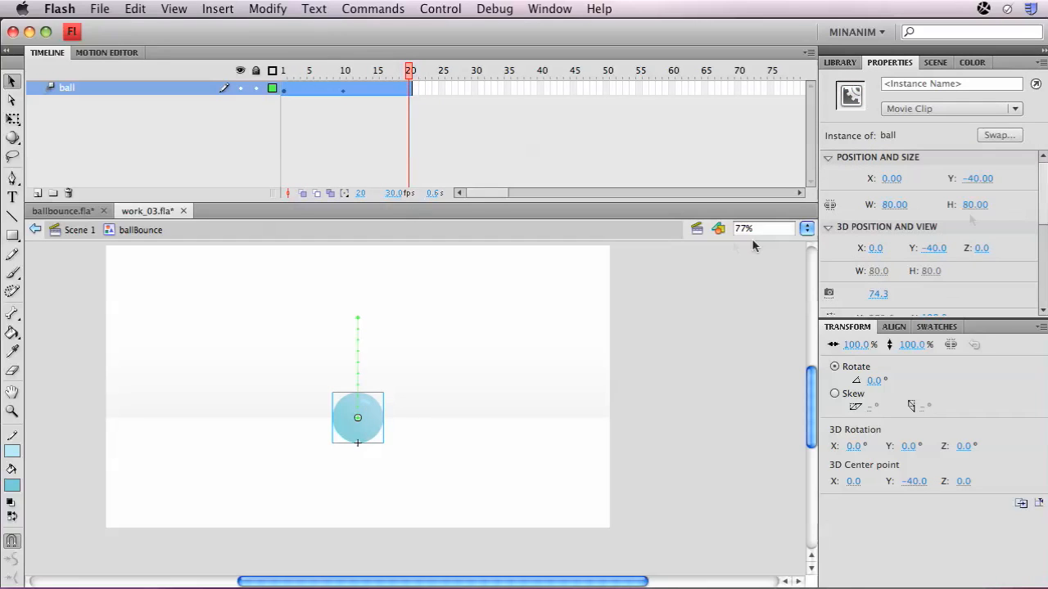
left_click(978, 179)
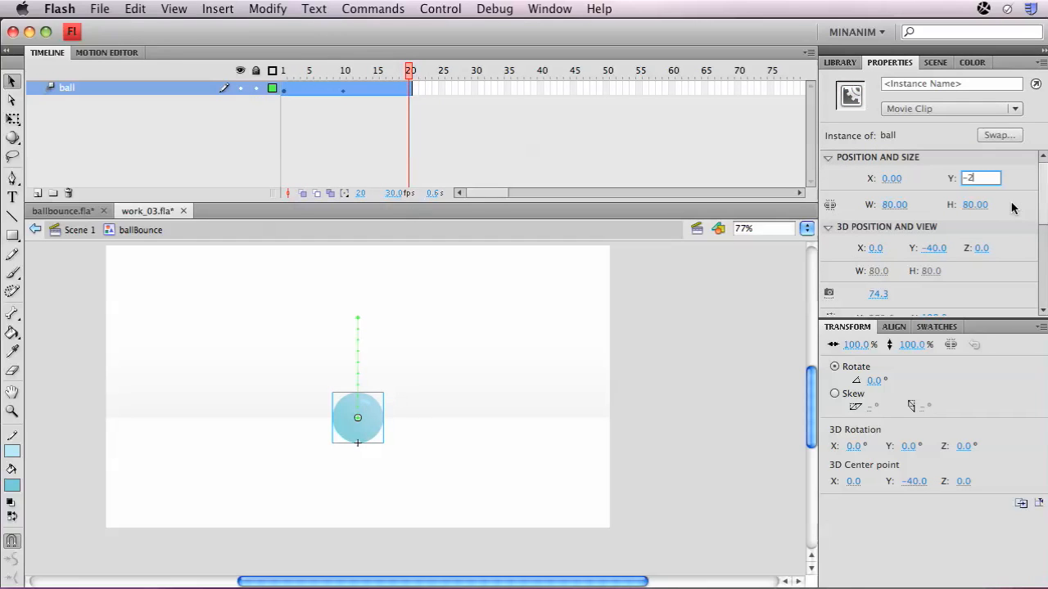
type("-200")
key("Return")
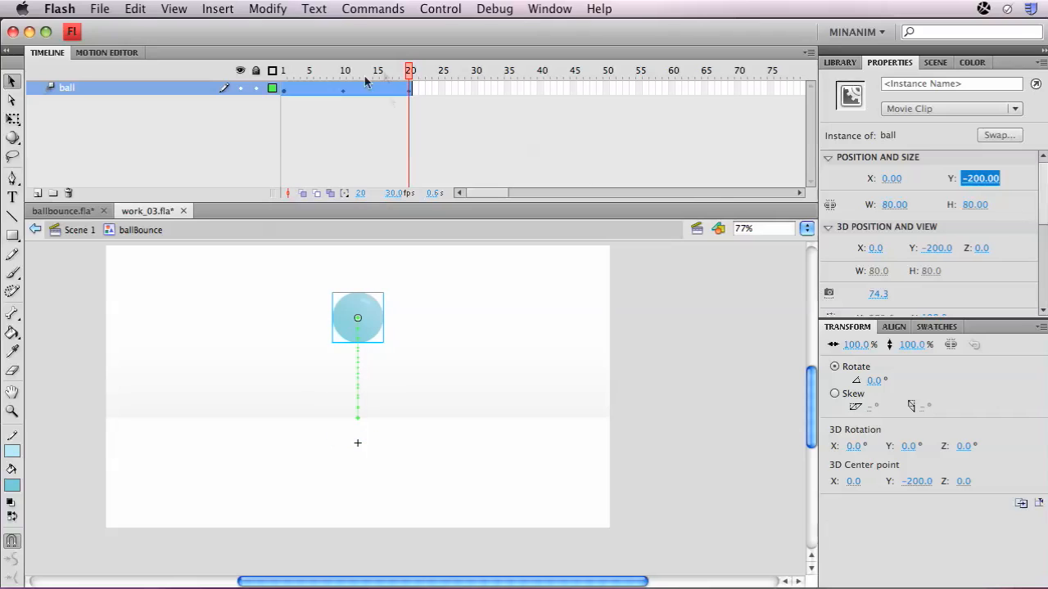
Preview the bounce by scrubbing between frames 1 and 20 and testing the movie.
left_click(412, 72)
left_click_drag(411, 70, 257, 58)
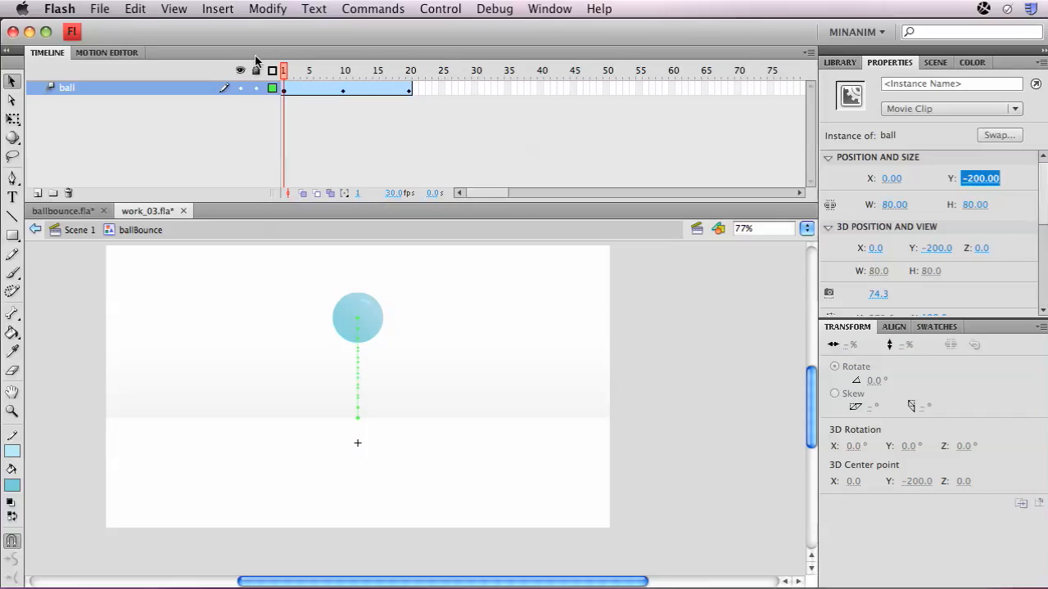
left_click(247, 509)
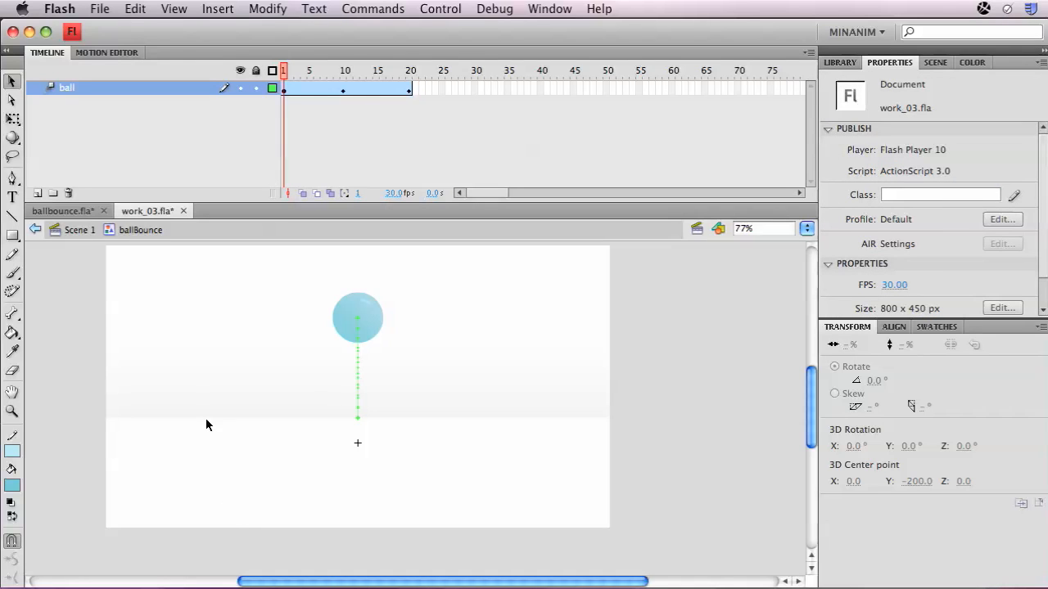
key("super+Return")
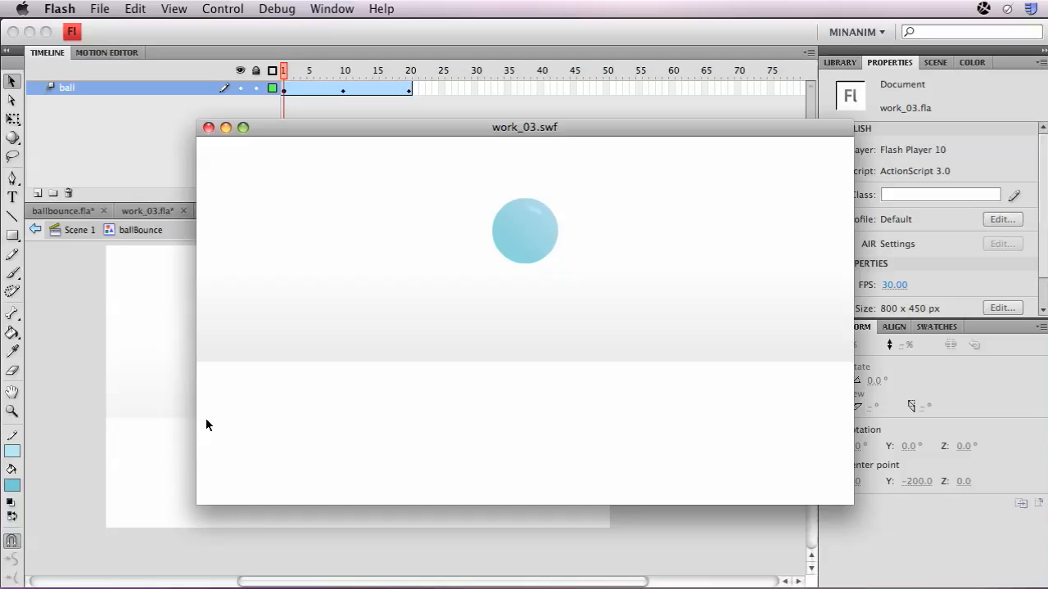
left_click(208, 128)
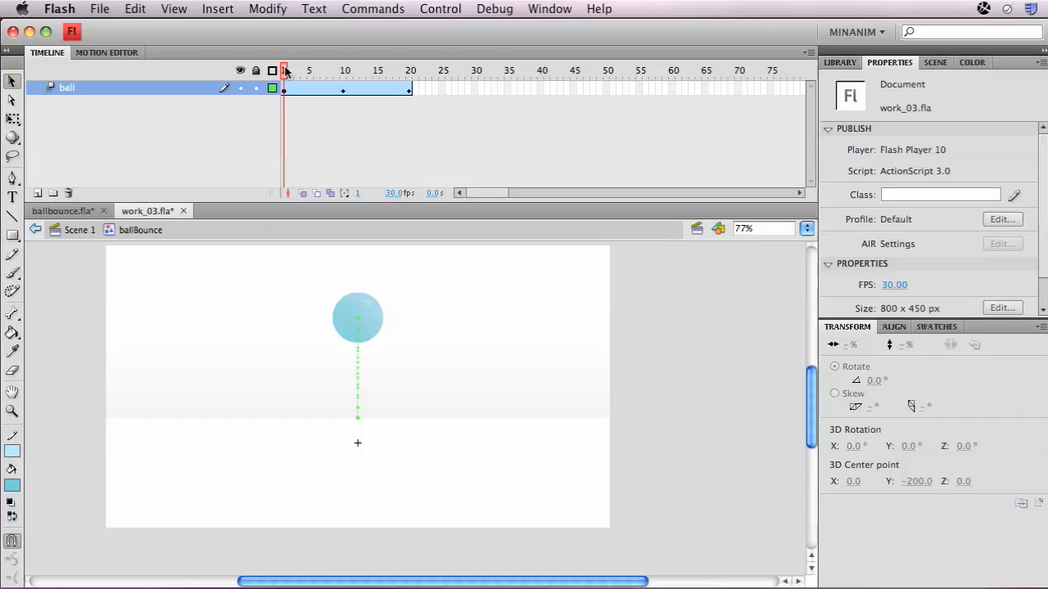
left_click_drag(284, 70, 225, 69)
In Scene 1, extend the ball, floor and back layers to frame 100 and test the movie.
left_click(79, 230)
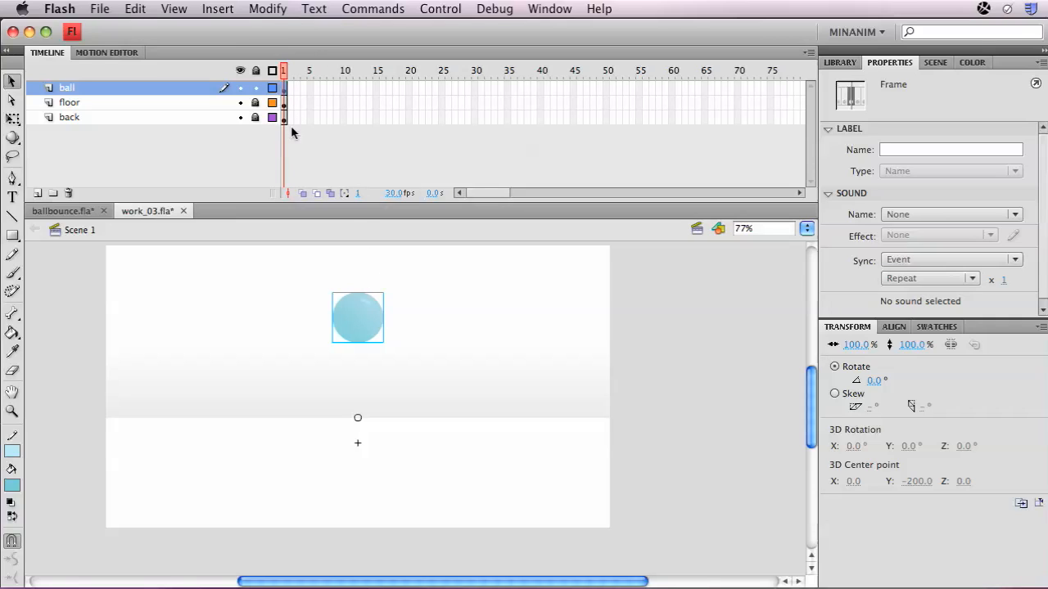
left_click_drag(503, 193, 513, 192)
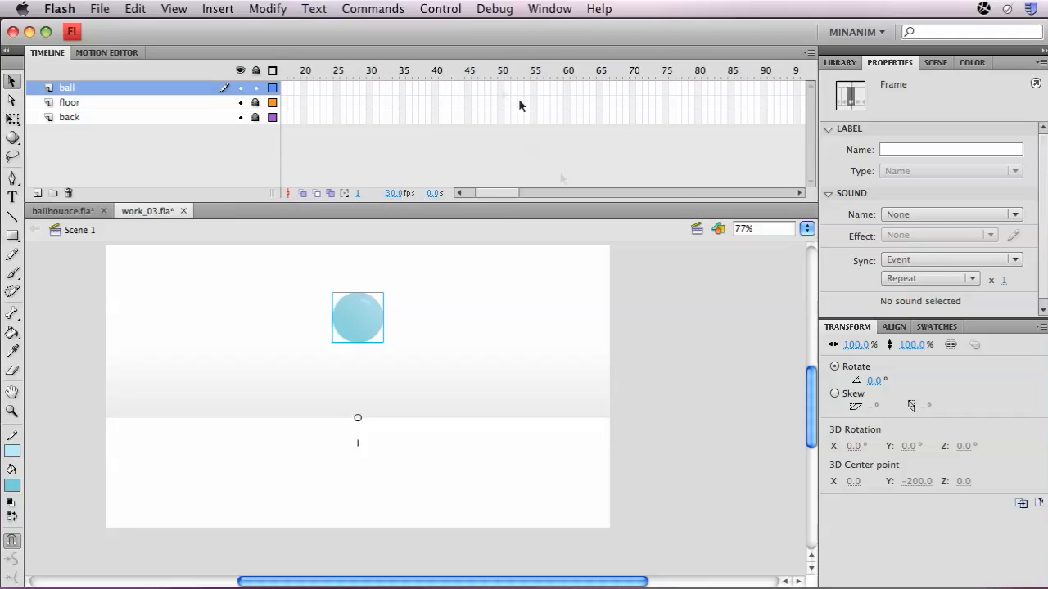
left_click_drag(522, 194, 535, 194)
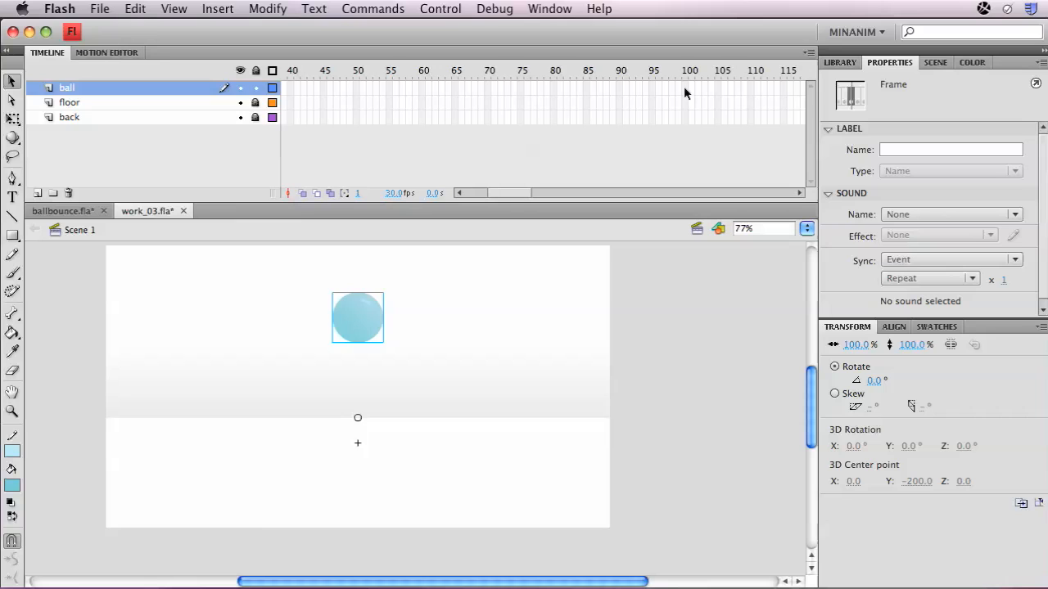
left_click_drag(684, 88, 686, 121)
key("F5")
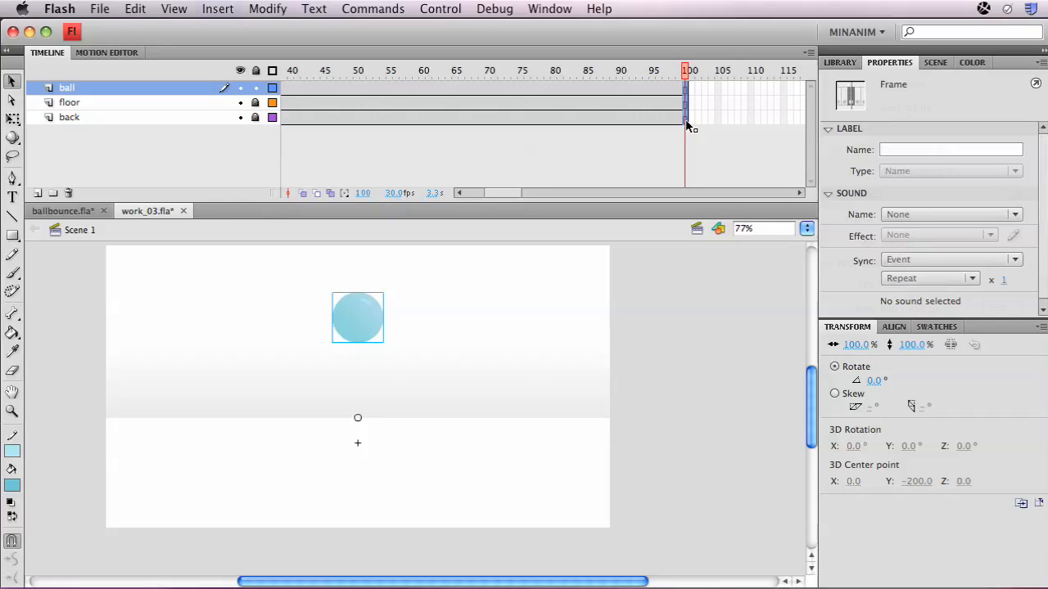
key("super+Return")
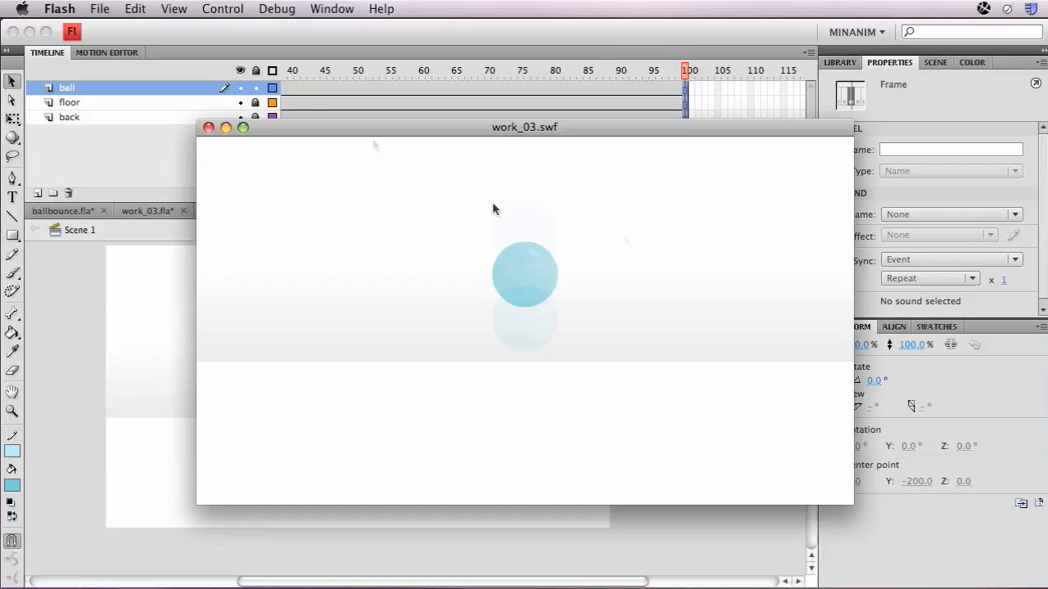
left_click(208, 128)
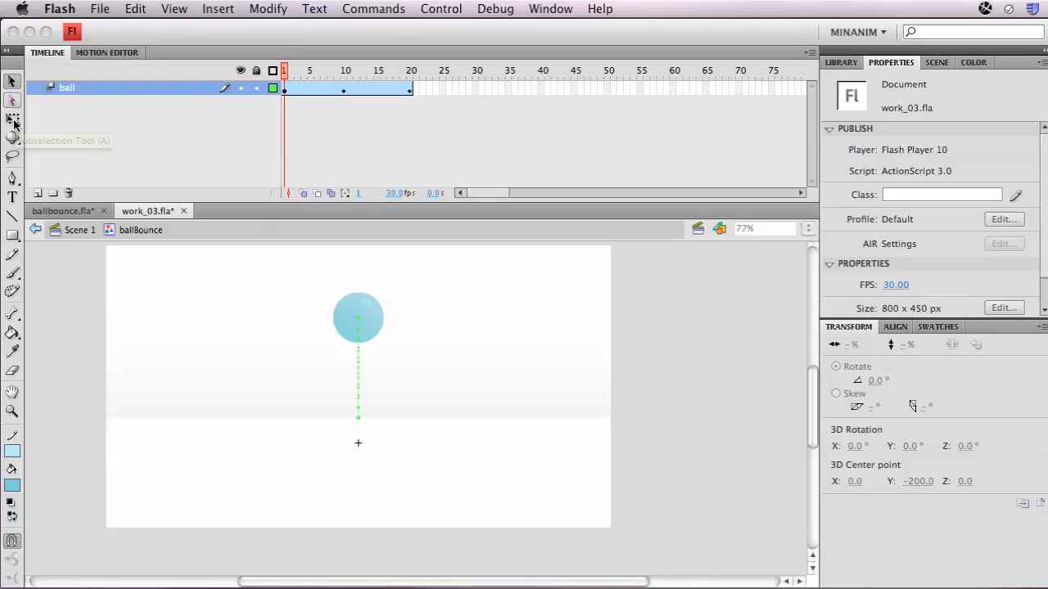
Inside ballBounce, stretch the ball vertically at frame 1 with Free Transform, setting its height scale to 110%.
left_click(146, 91)
key("q")
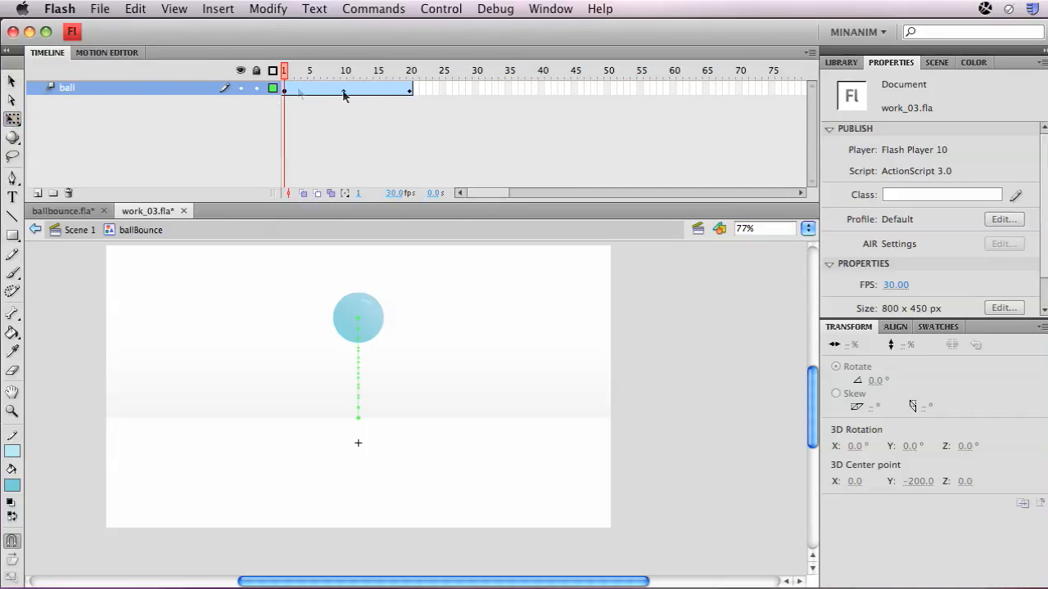
left_click_drag(282, 268, 416, 390)
left_click(388, 373)
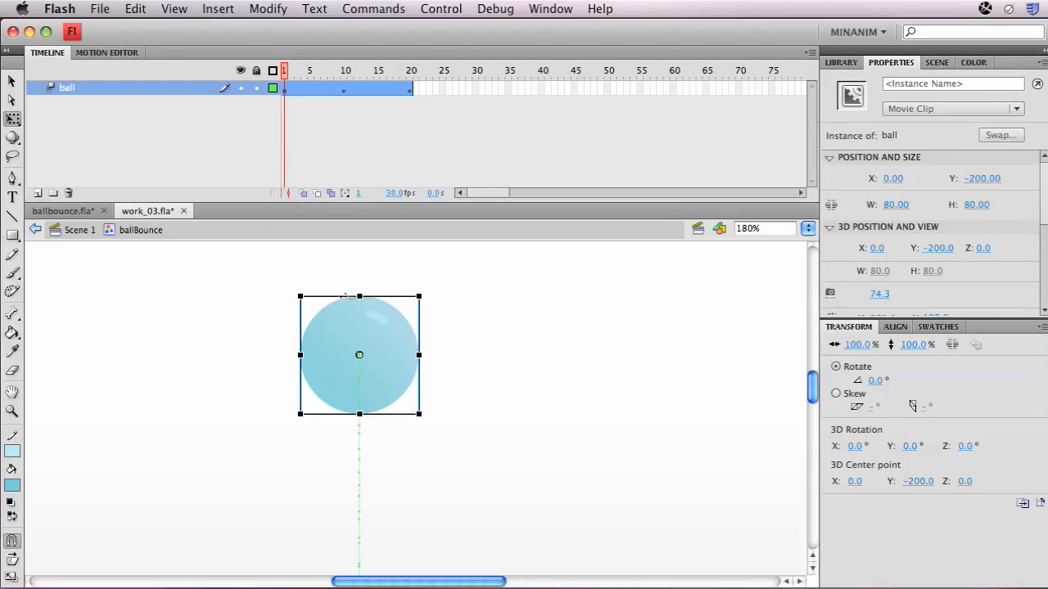
mouse_move(359, 297)
left_mouse_down()
mouse_move(359, 282)
mouse_move(359, 292)
left_mouse_up()
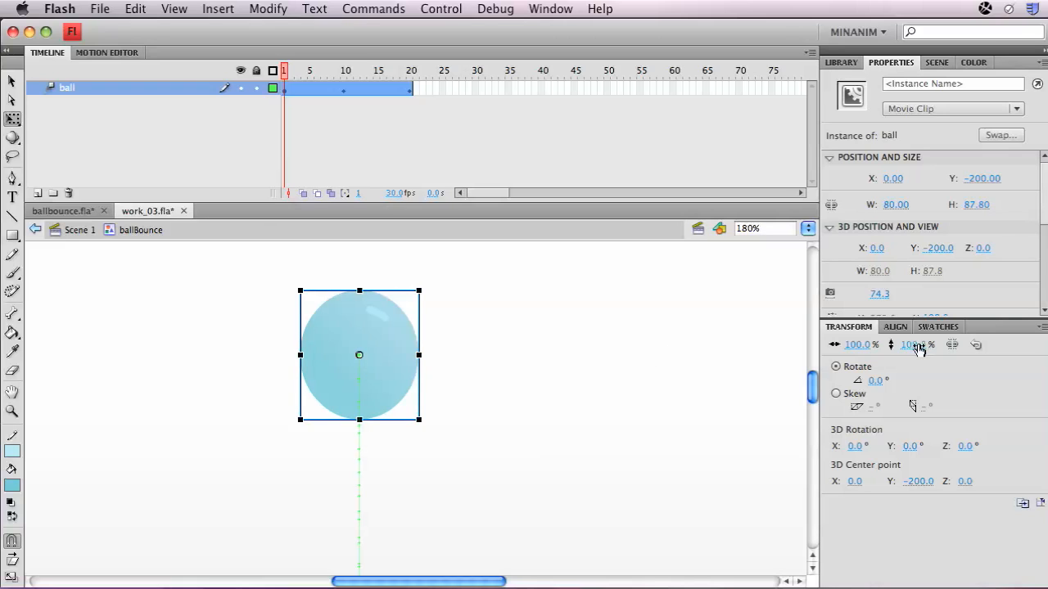
left_click(918, 349)
type("10")
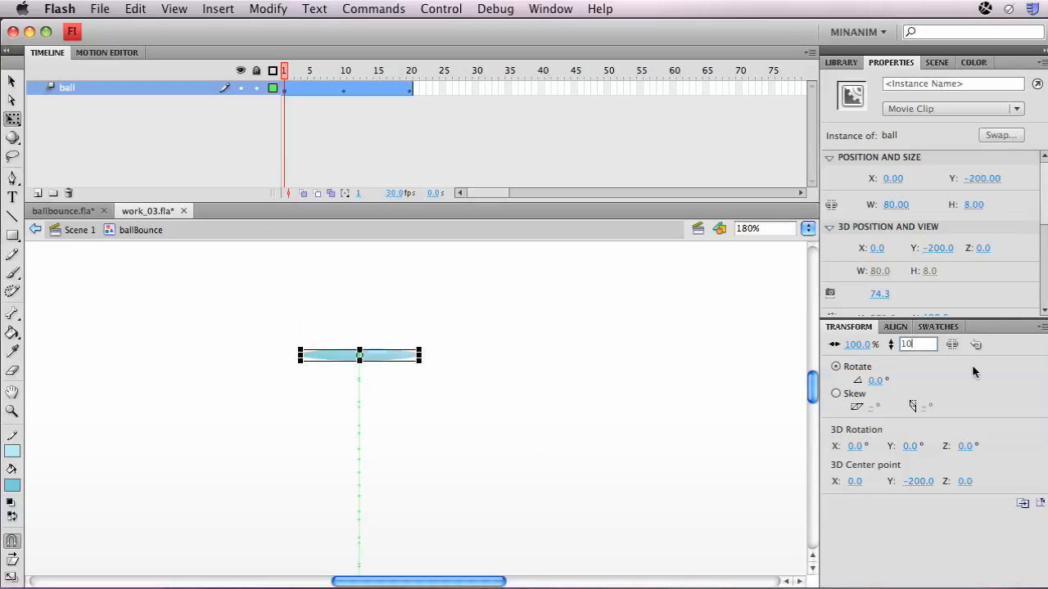
key("BackSpace")
type("10")
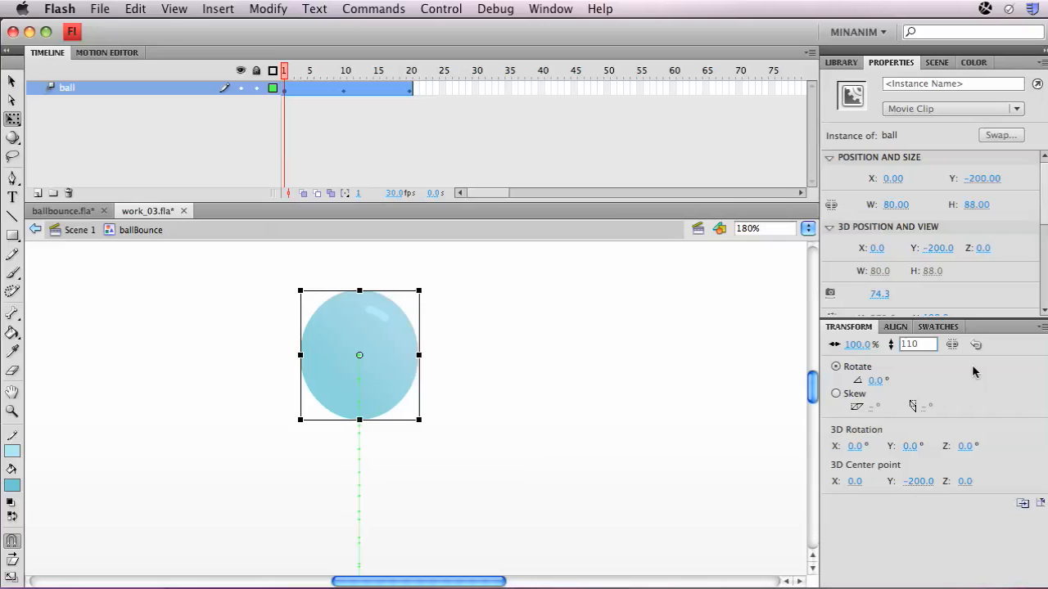
left_click(590, 311)
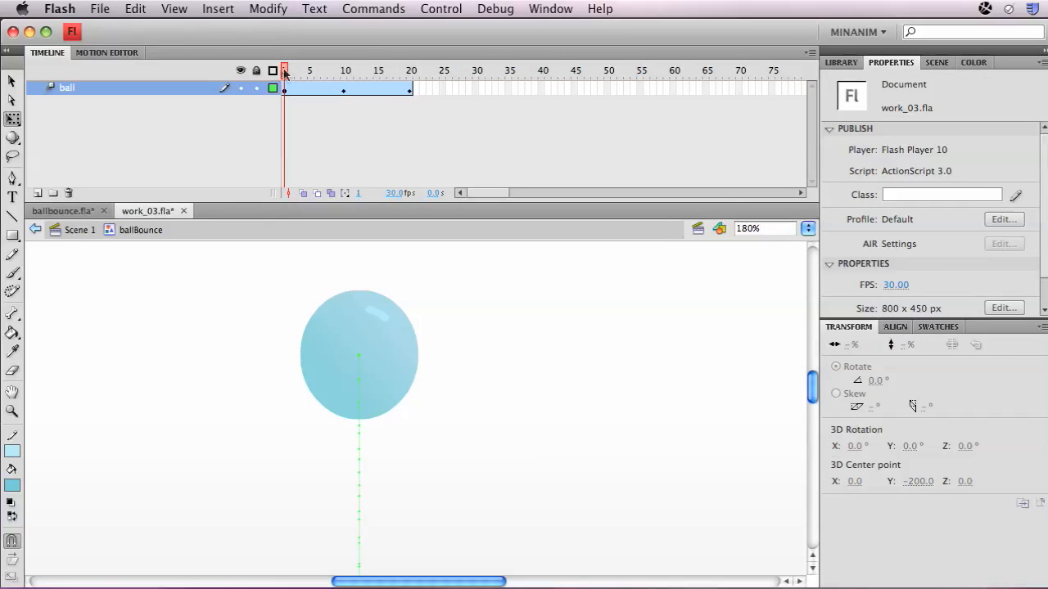
At frame 10, squash the ball vertically to about 79.5% with its bottom edge resting at the registration point.
left_click_drag(284, 72, 345, 82)
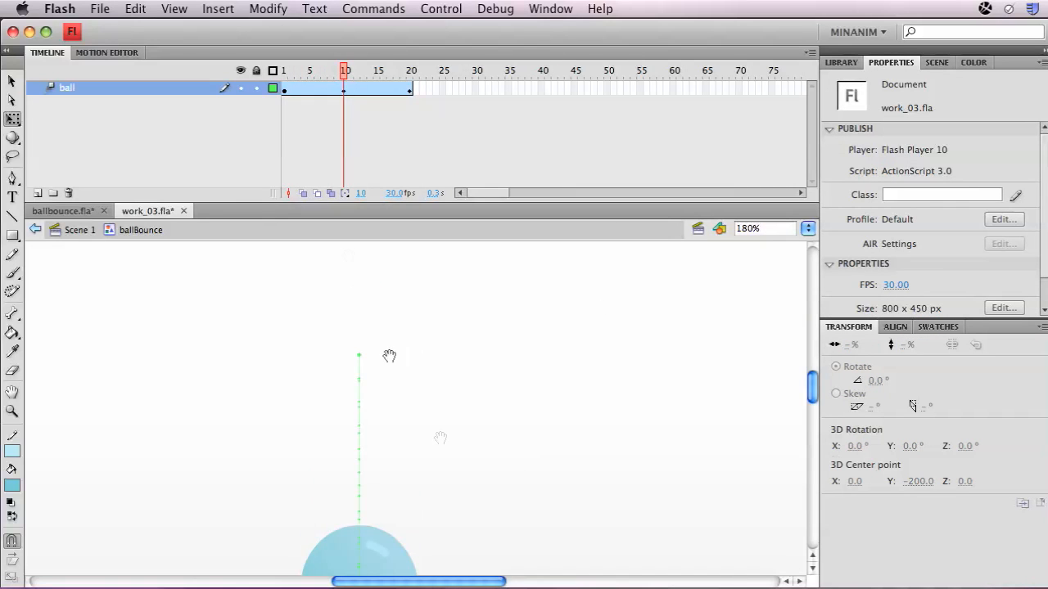
left_click_drag(389, 356, 403, 258)
left_click(341, 363)
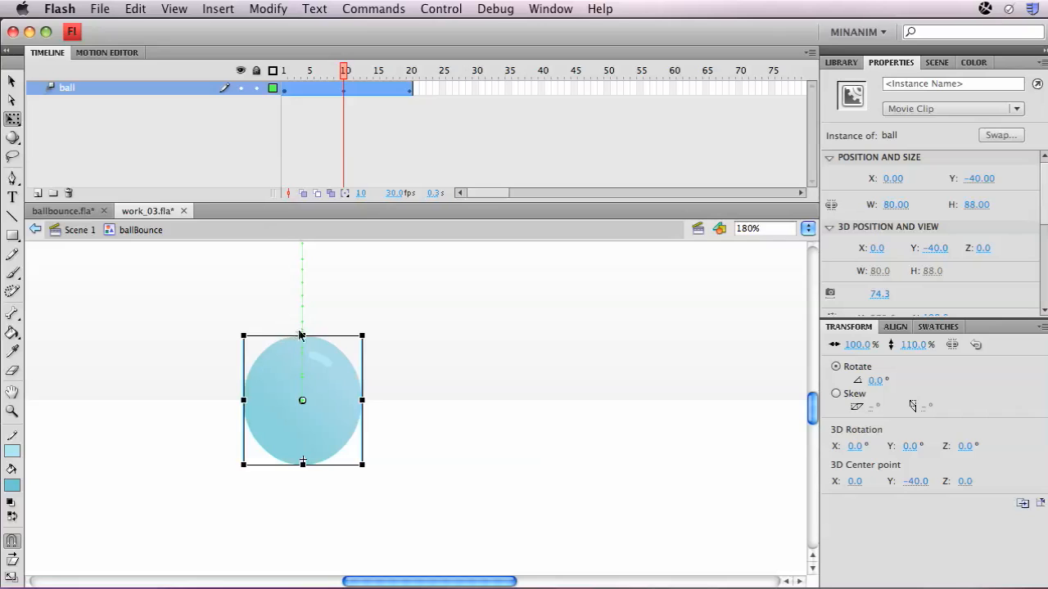
left_click_drag(303, 461, 339, 437)
left_click(417, 416)
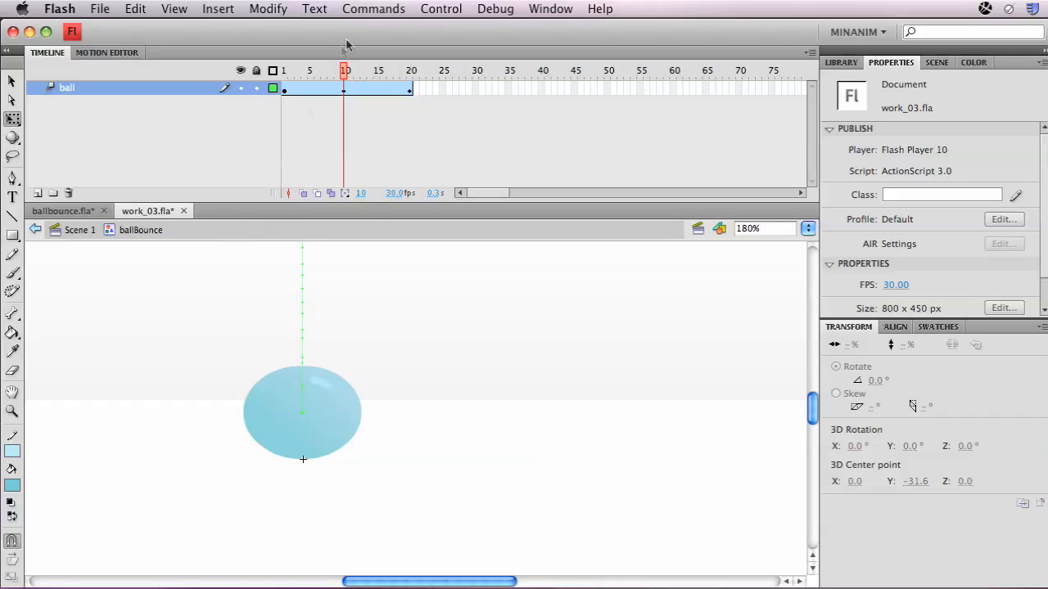
At frame 20, set the ball's height scale to 110%.
left_click_drag(344, 73, 410, 74)
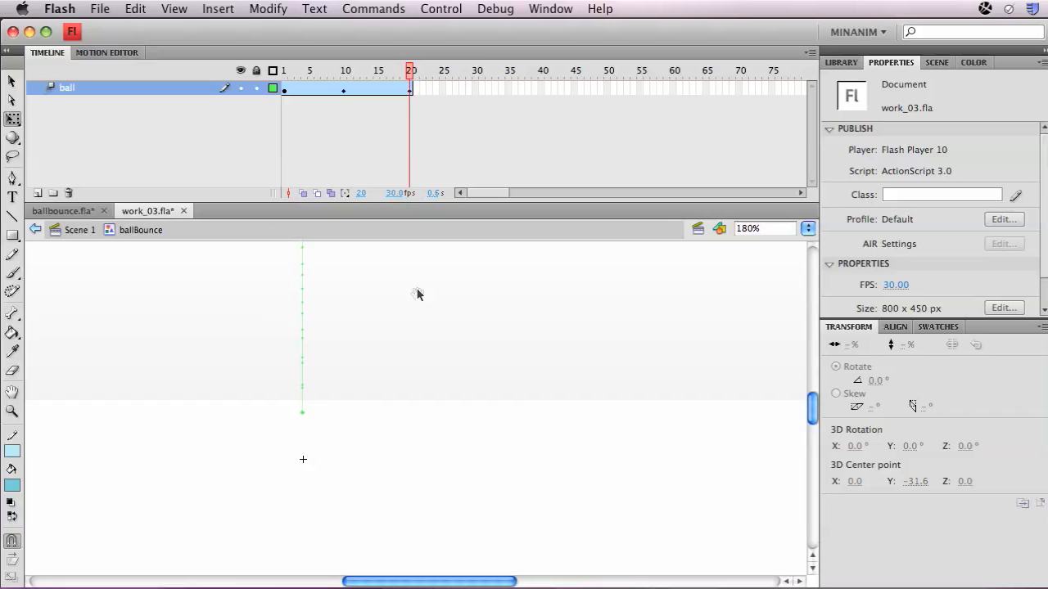
scroll(417, 295, "up", 5)
left_click(362, 375)
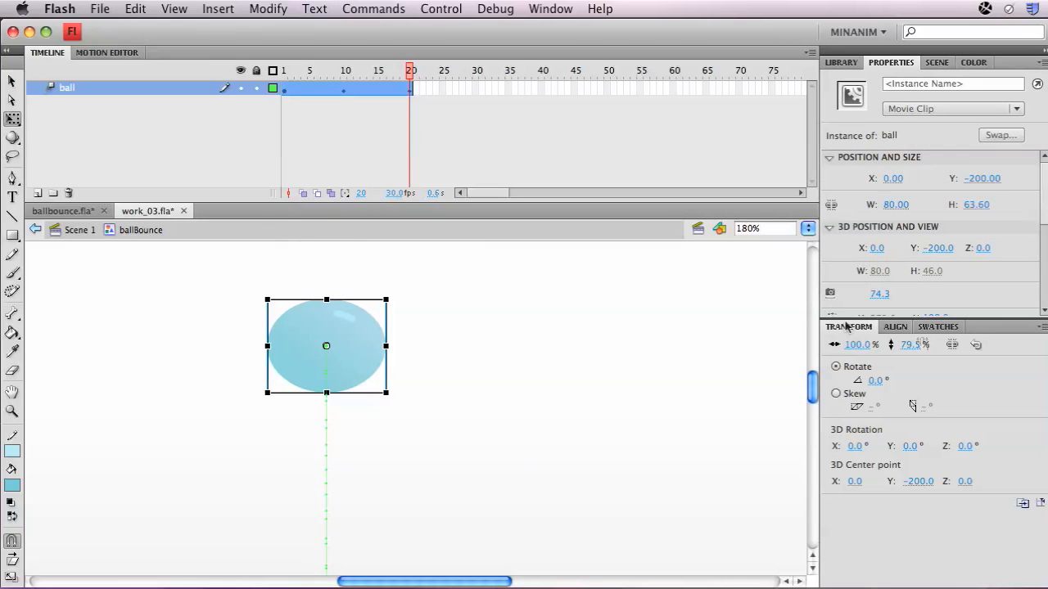
left_click(910, 344)
type("110")
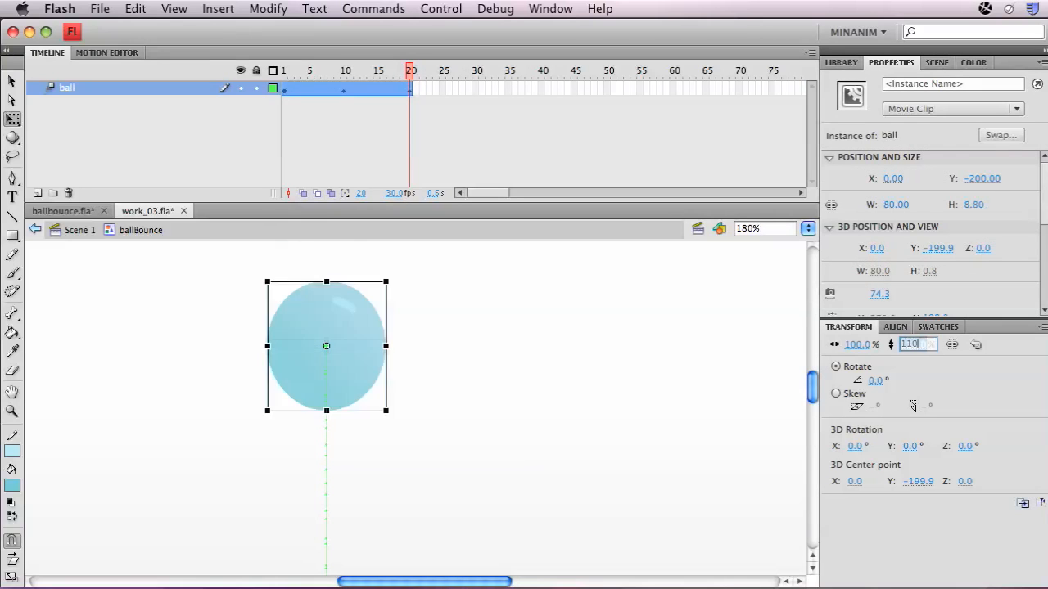
key("Return")
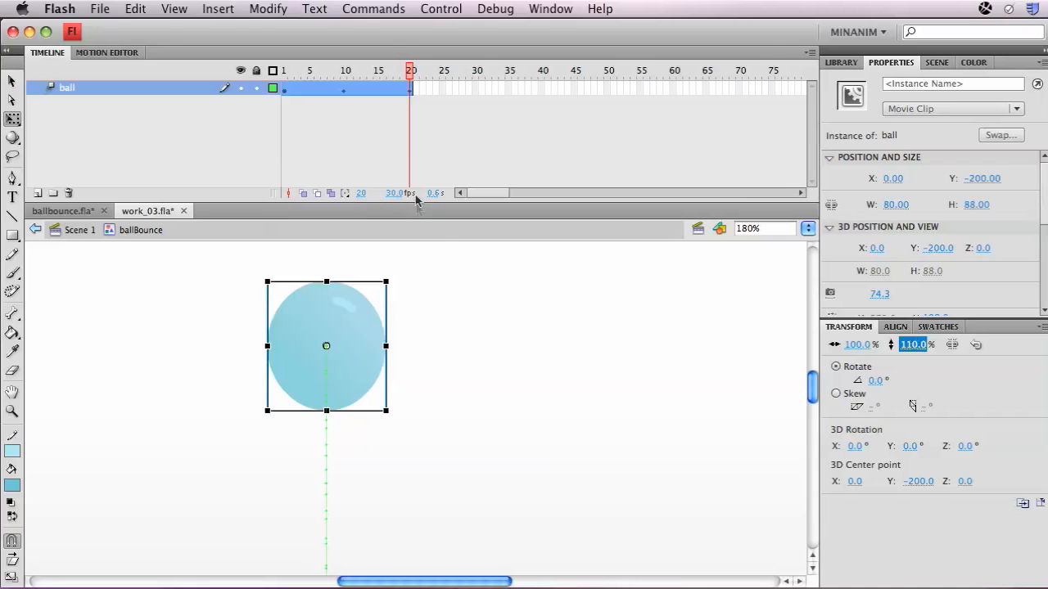
Preview the squash and stretch motion across the timeline with the whole stage in view.
left_click_drag(411, 72, 218, 84)
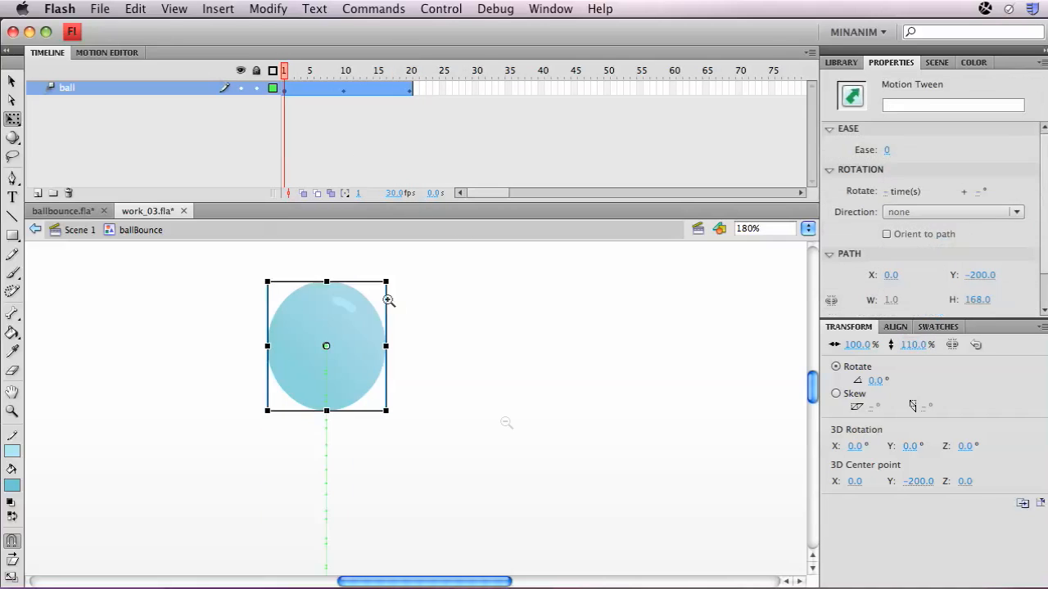
left_click(502, 420, "alt+super")
left_click(502, 420, "alt+super")
left_click_drag(228, 325, 505, 547)
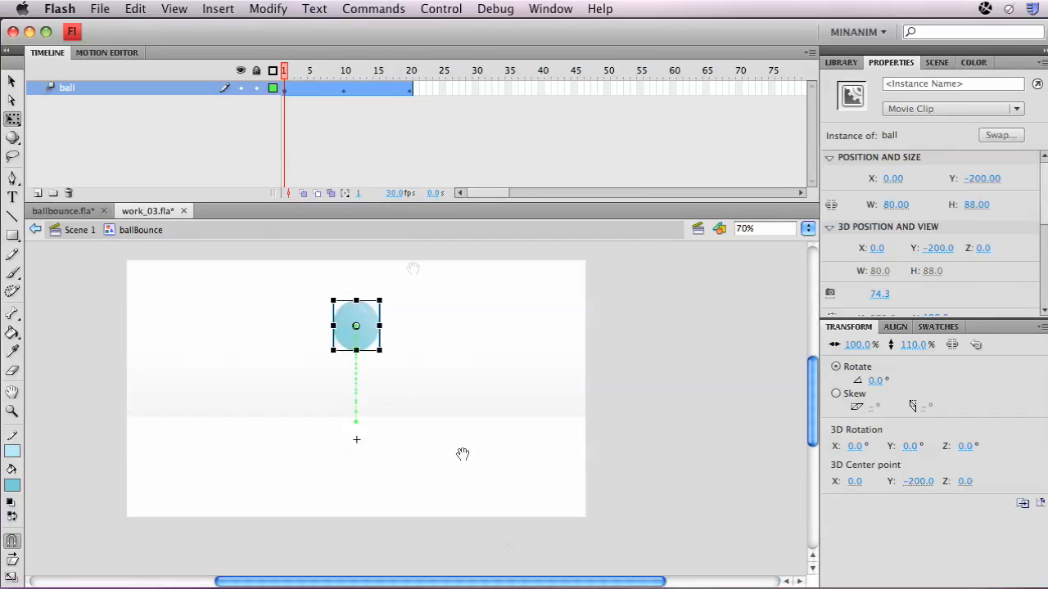
mouse_move(285, 71)
left_mouse_down()
mouse_move(413, 74)
mouse_move(320, 72)
mouse_move(280, 59)
left_mouse_up()
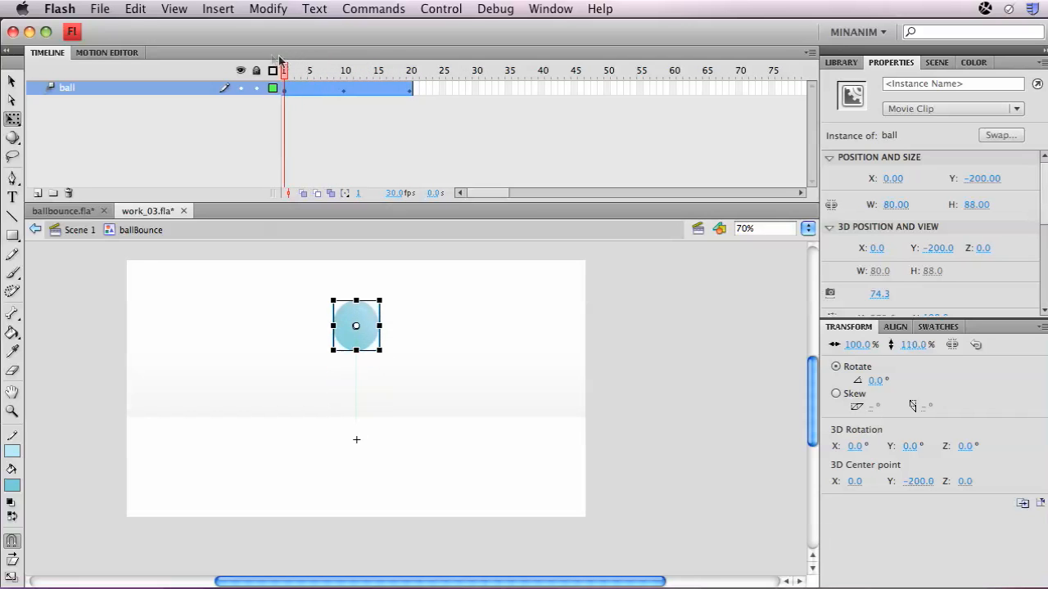